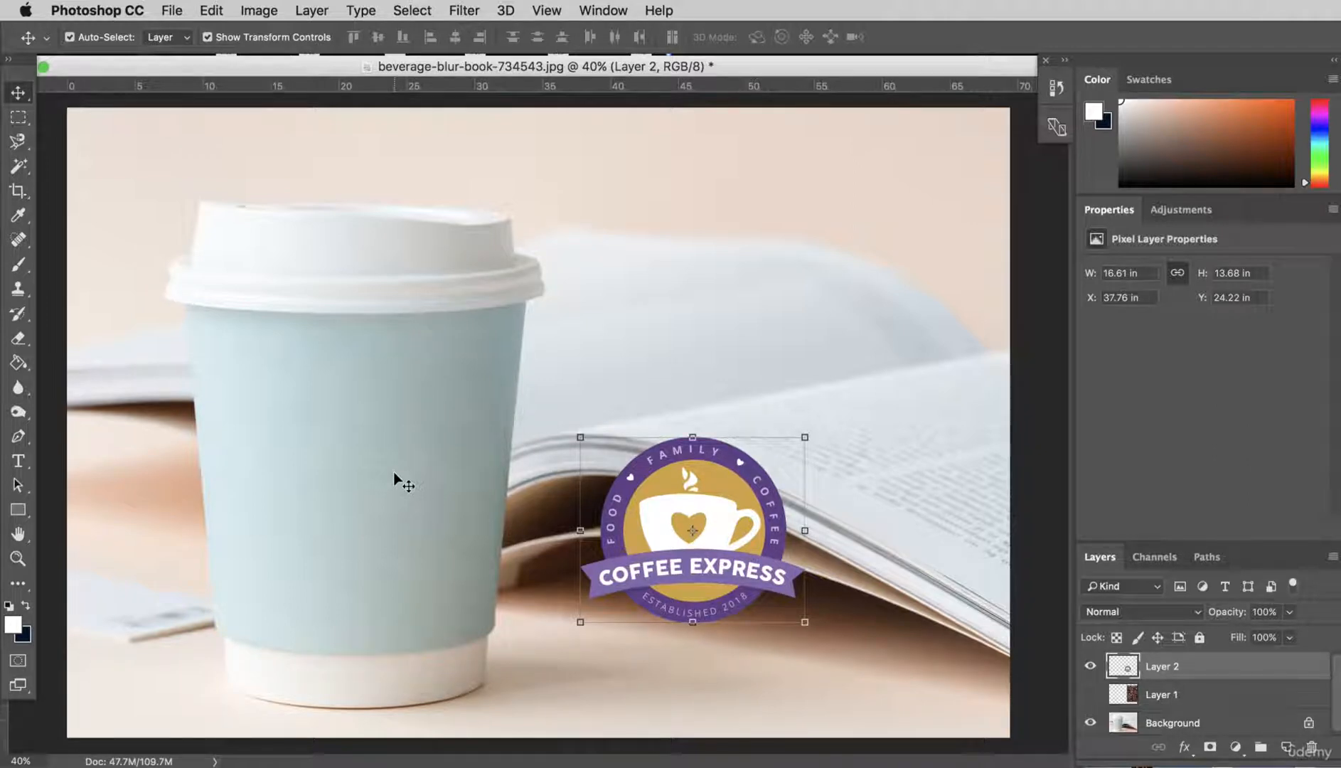
- Reposition the coffee logo over the open book beside the cup
left_click_drag(671, 504, 708, 510)
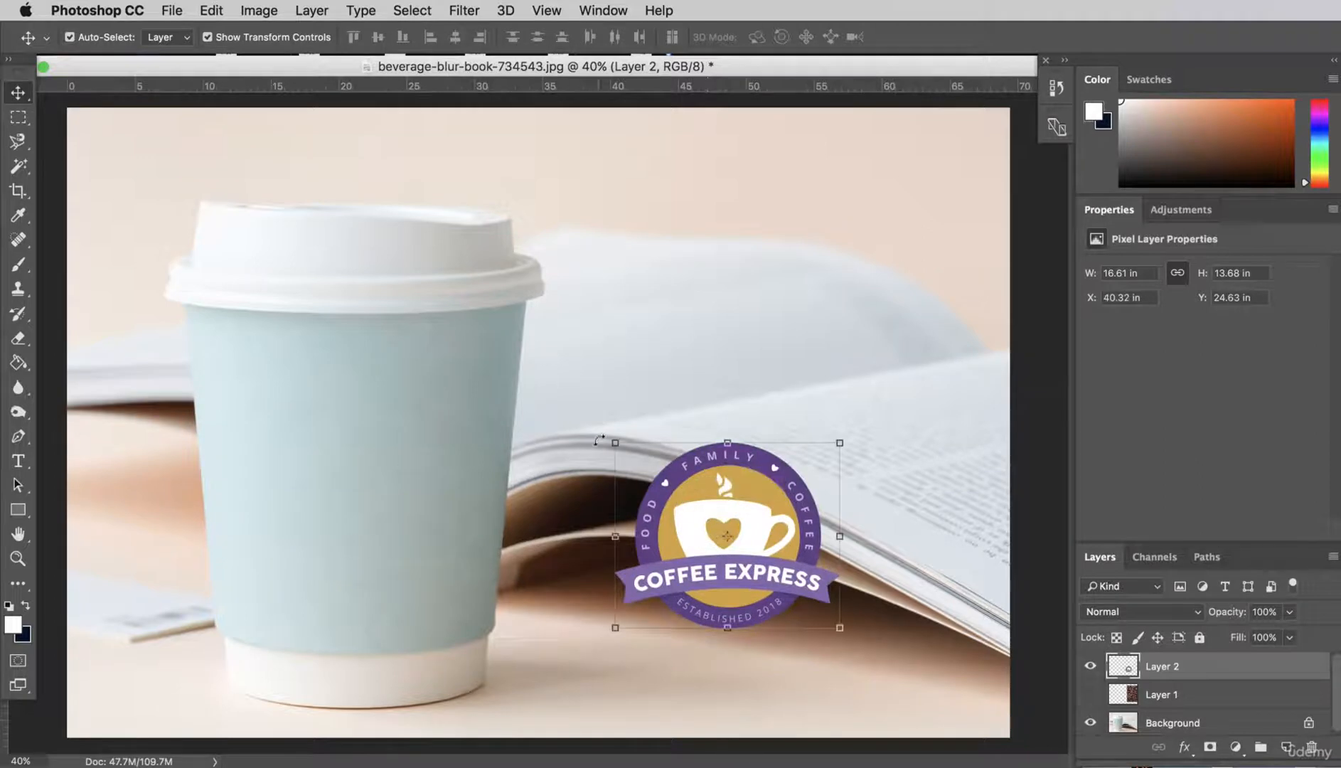
key("ctrl+t")
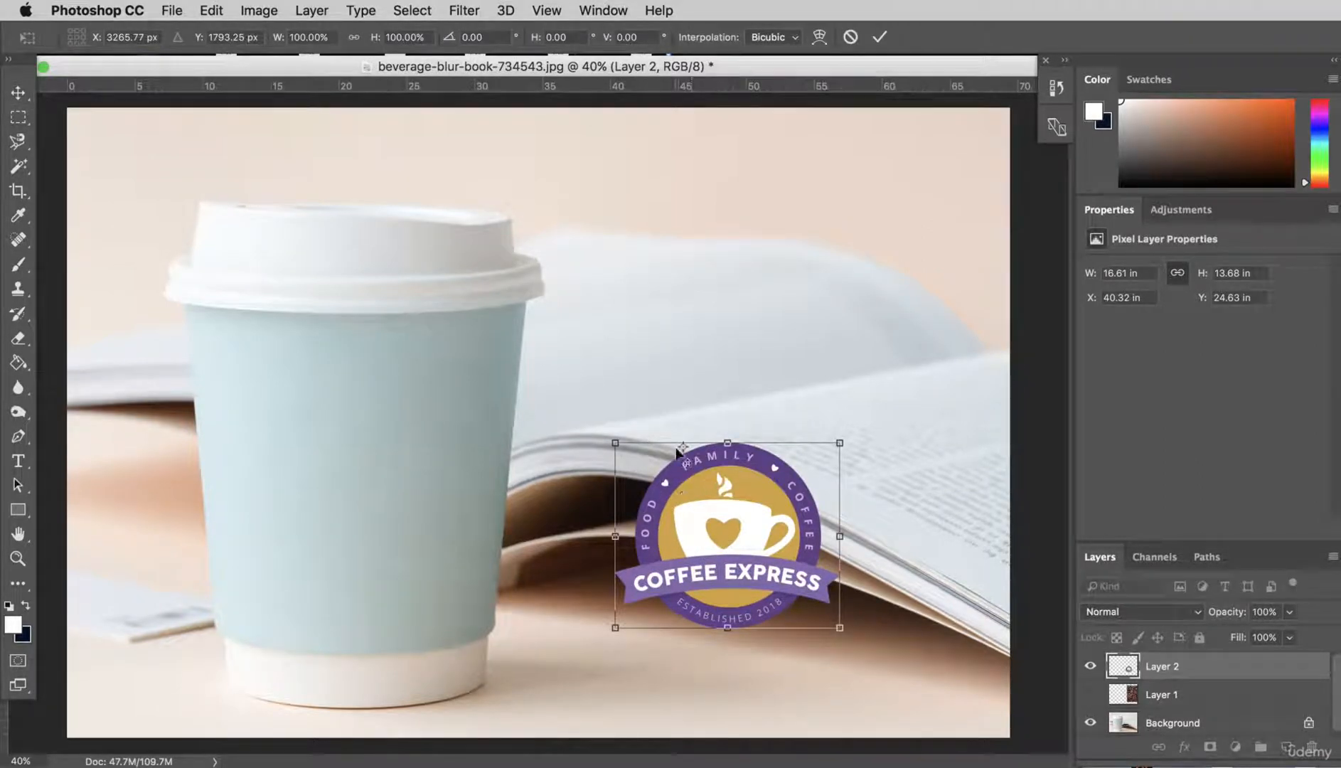
key("Escape")
left_click_drag(742, 519, 723, 462)
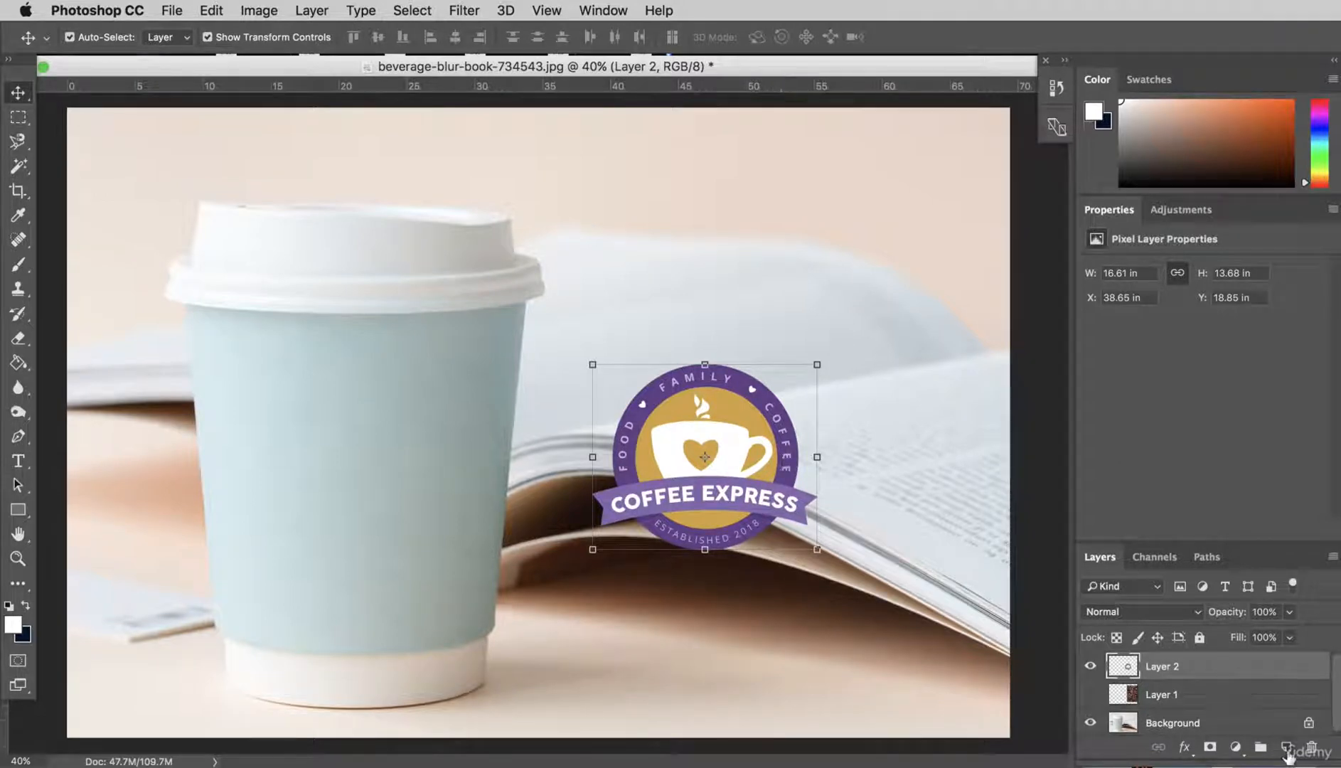
- Add a new layer and draw a rectangular selection over the cup's body, about 25.5 by 27.1 in
left_click(1285, 748)
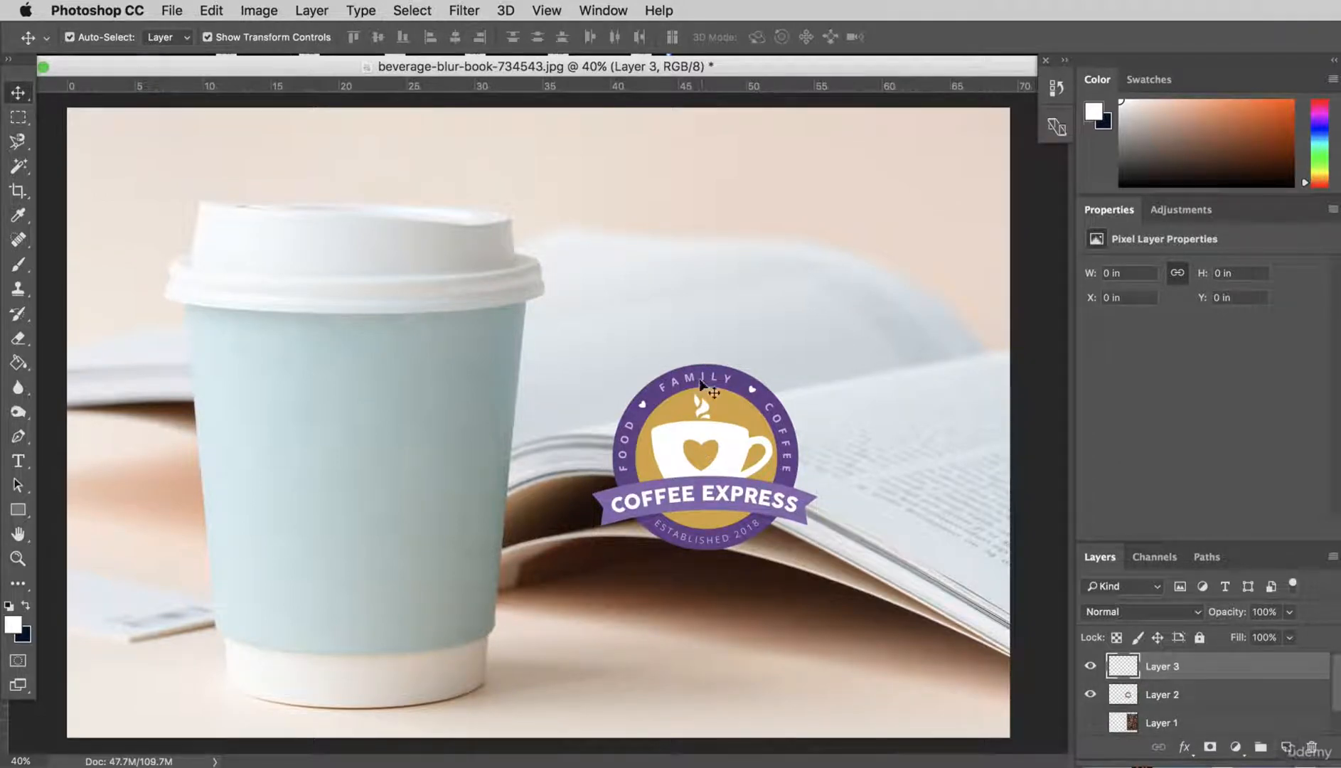
left_click(17, 117)
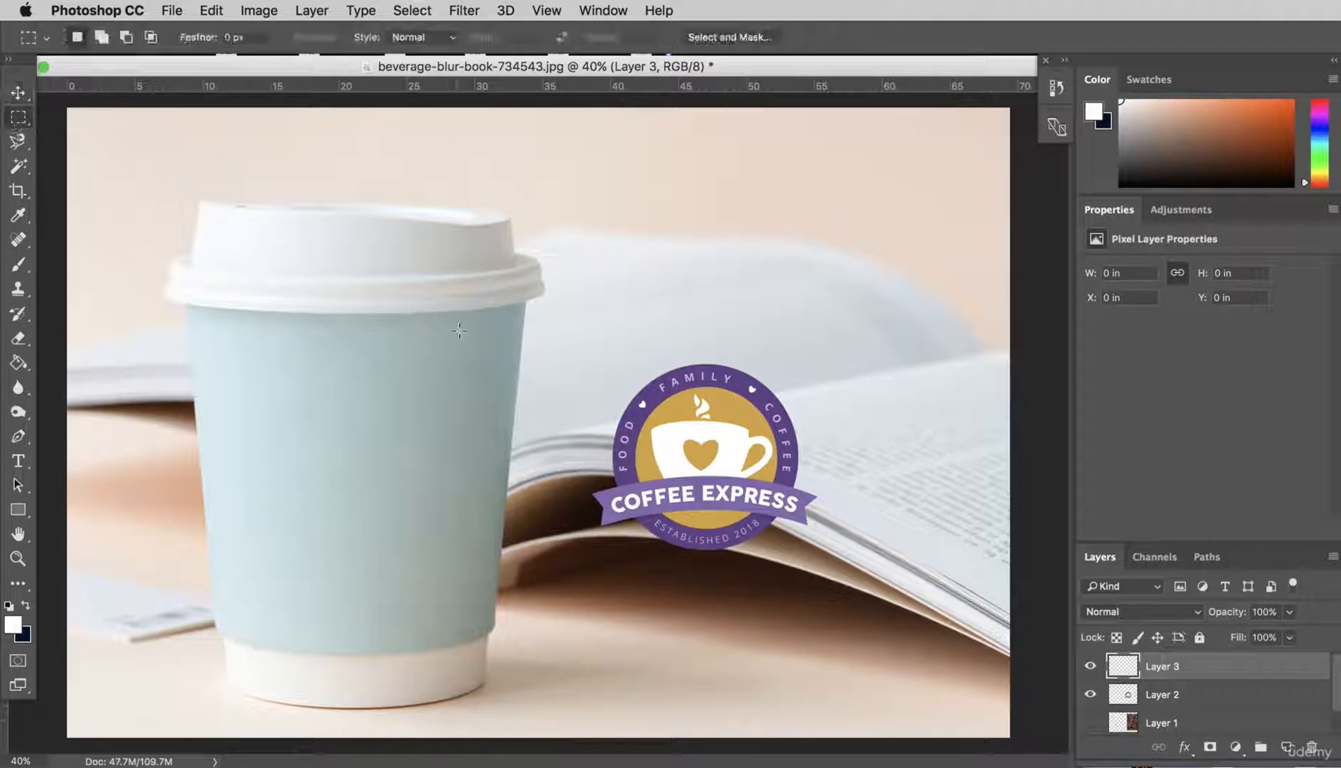
left_click_drag(491, 308, 785, 570)
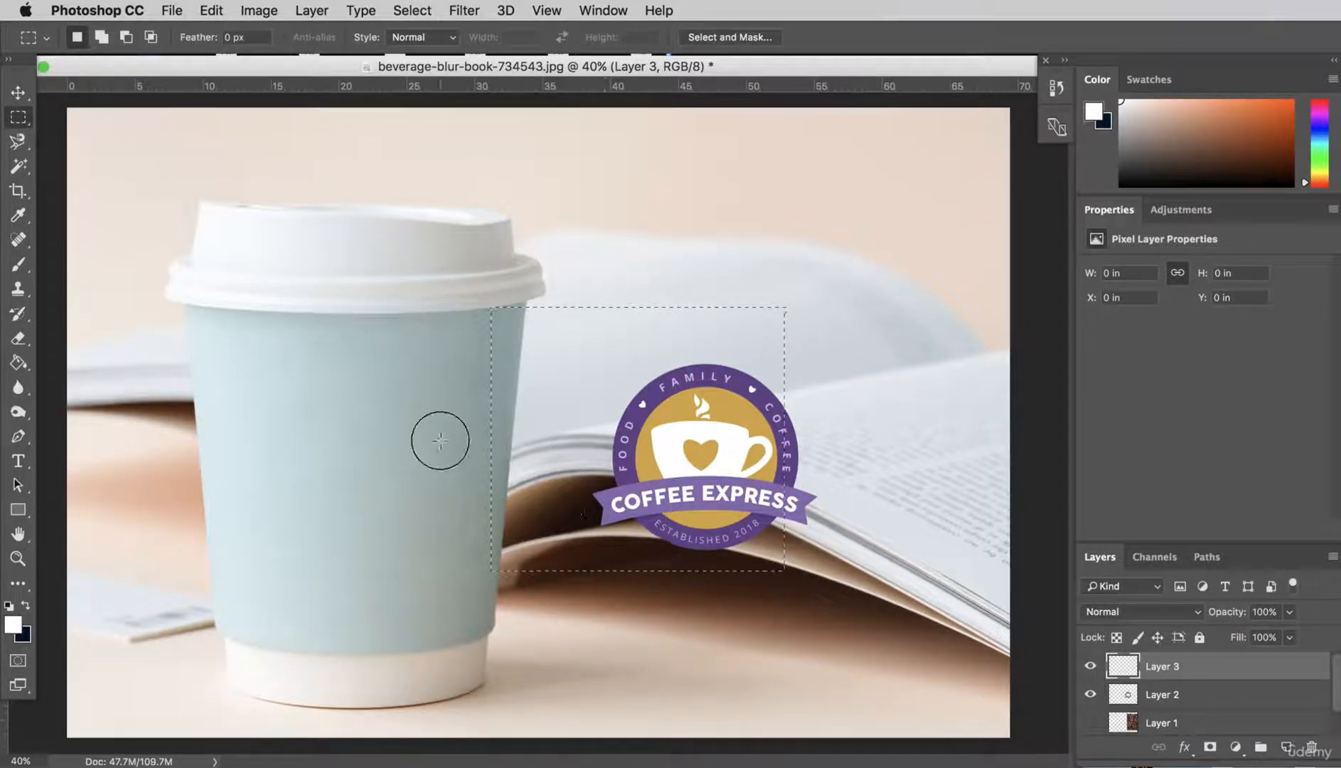
left_click_drag(162, 274, 506, 642)
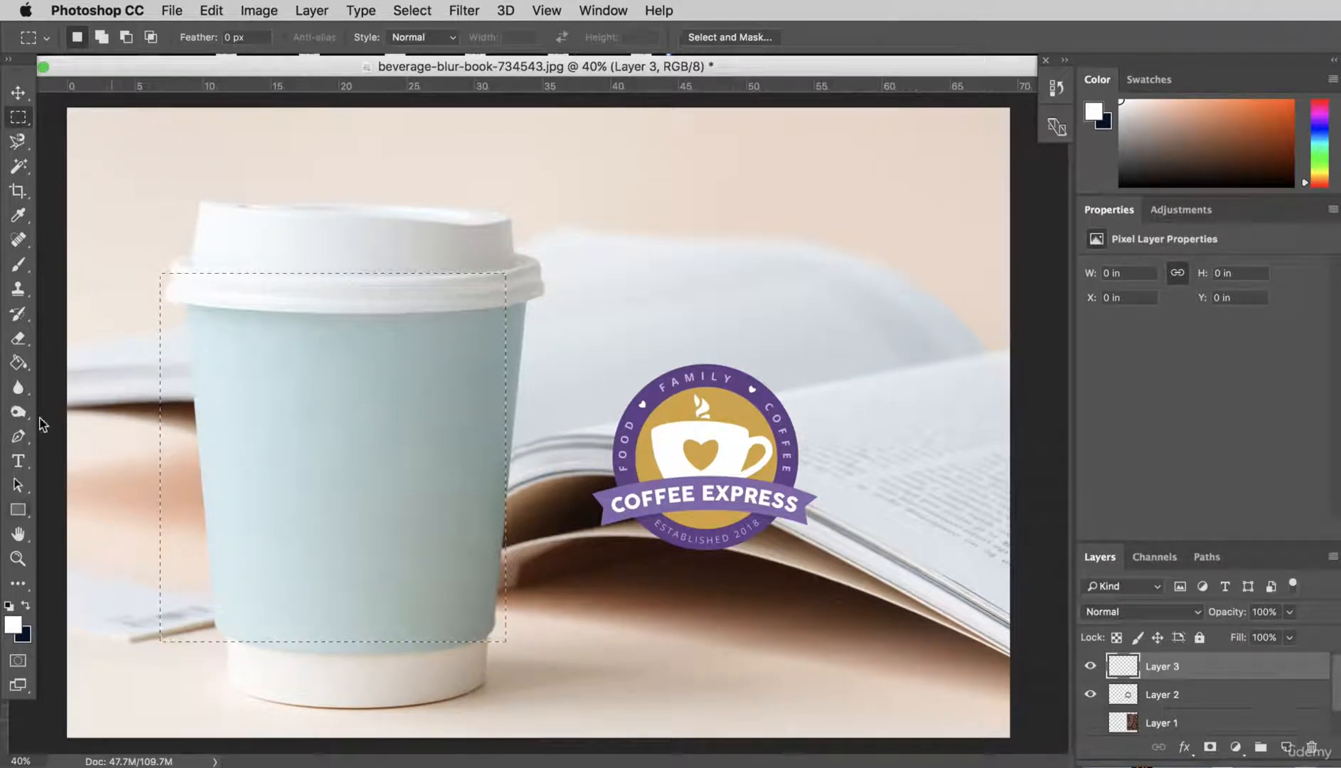
- Sample the logo's gold as the foreground color and fill the rectangular selection with it using the Paint Bucket
left_click(13, 623)
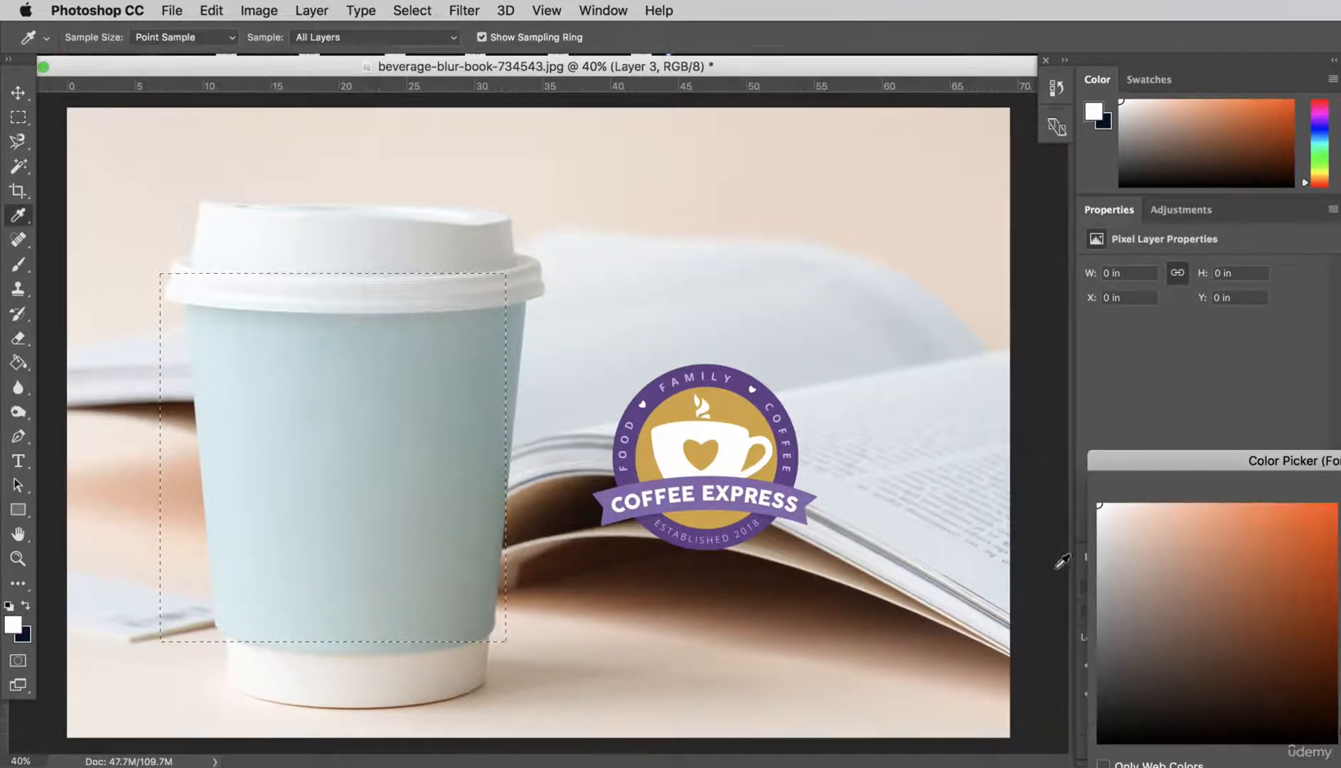
left_click(730, 413)
key("Return")
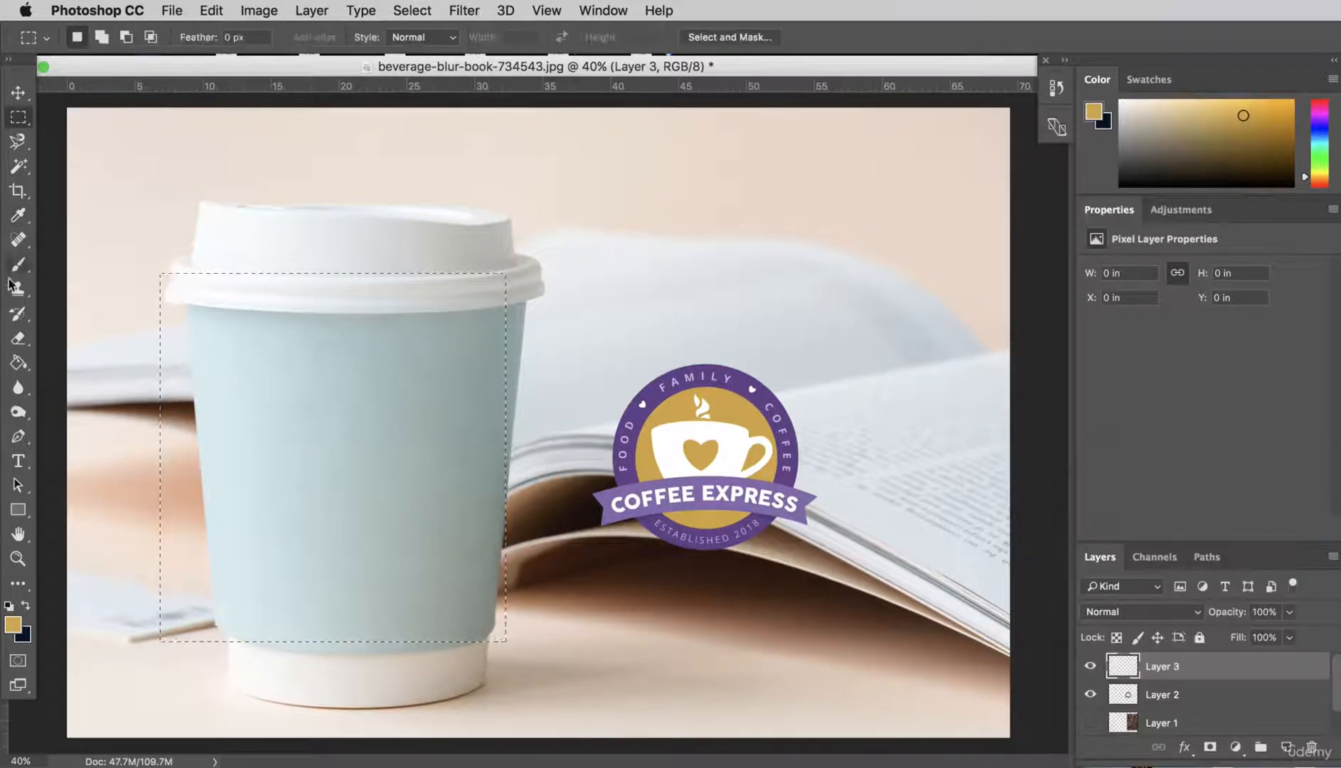
left_click(19, 362)
left_click(254, 365)
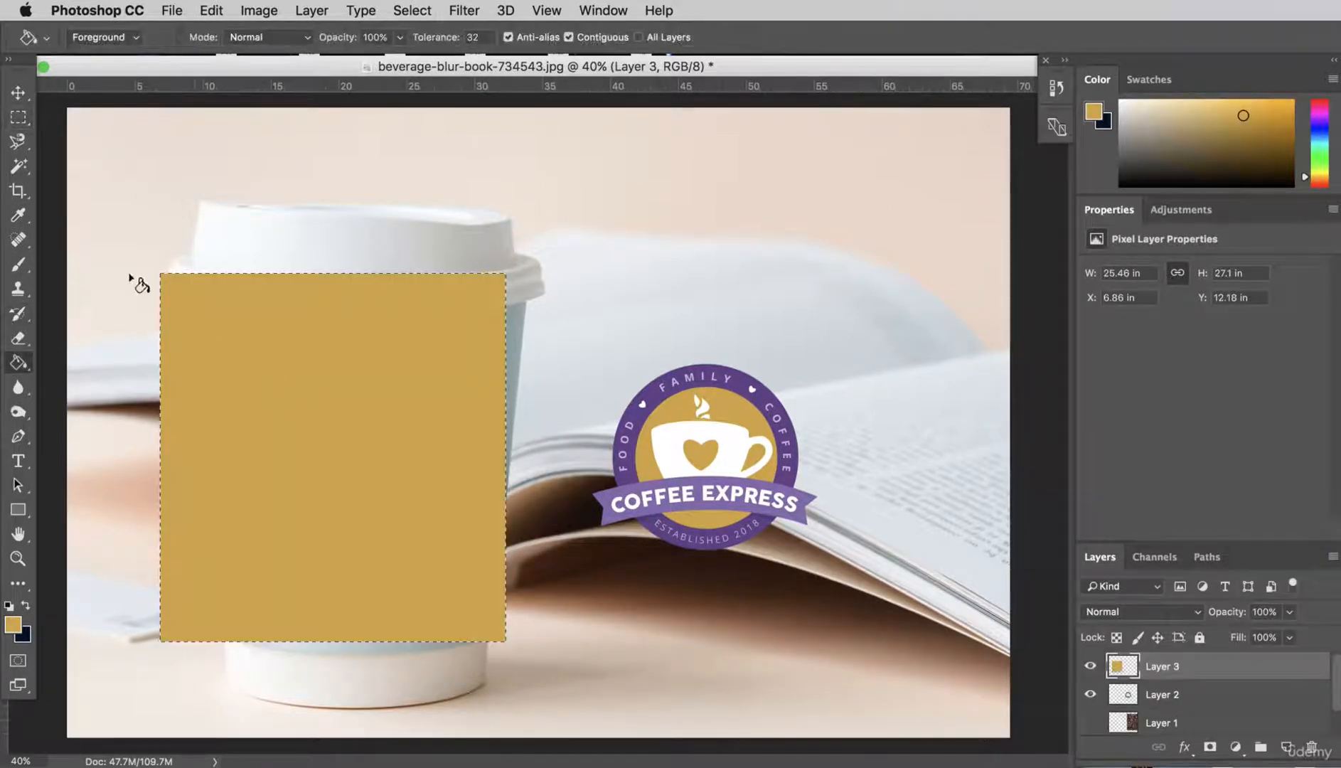
- Deselect the filled area and move the gold rectangle so it covers the cup's body
left_click(18, 117)
left_click(45, 140)
left_click(17, 94)
left_click_drag(304, 356, 327, 375)
- Move the logo to the middle of the gold rectangle and place its layer above the rectangle's layer
left_click_drag(699, 445, 327, 457)
left_click_drag(1239, 698, 1235, 663)
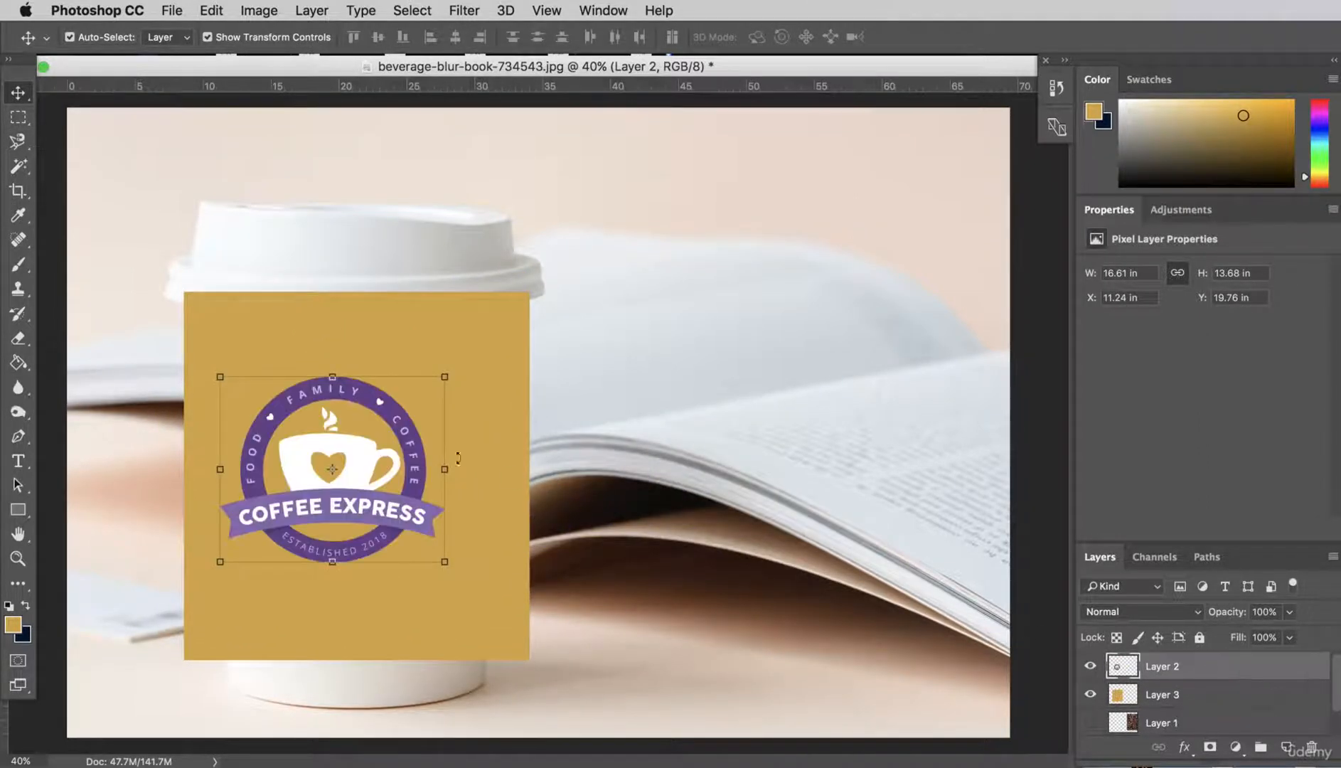
left_click_drag(326, 458, 348, 470)
- Merge the logo and gold rectangle layers into one and align the merged artwork over the cup
left_click(349, 334, "shift")
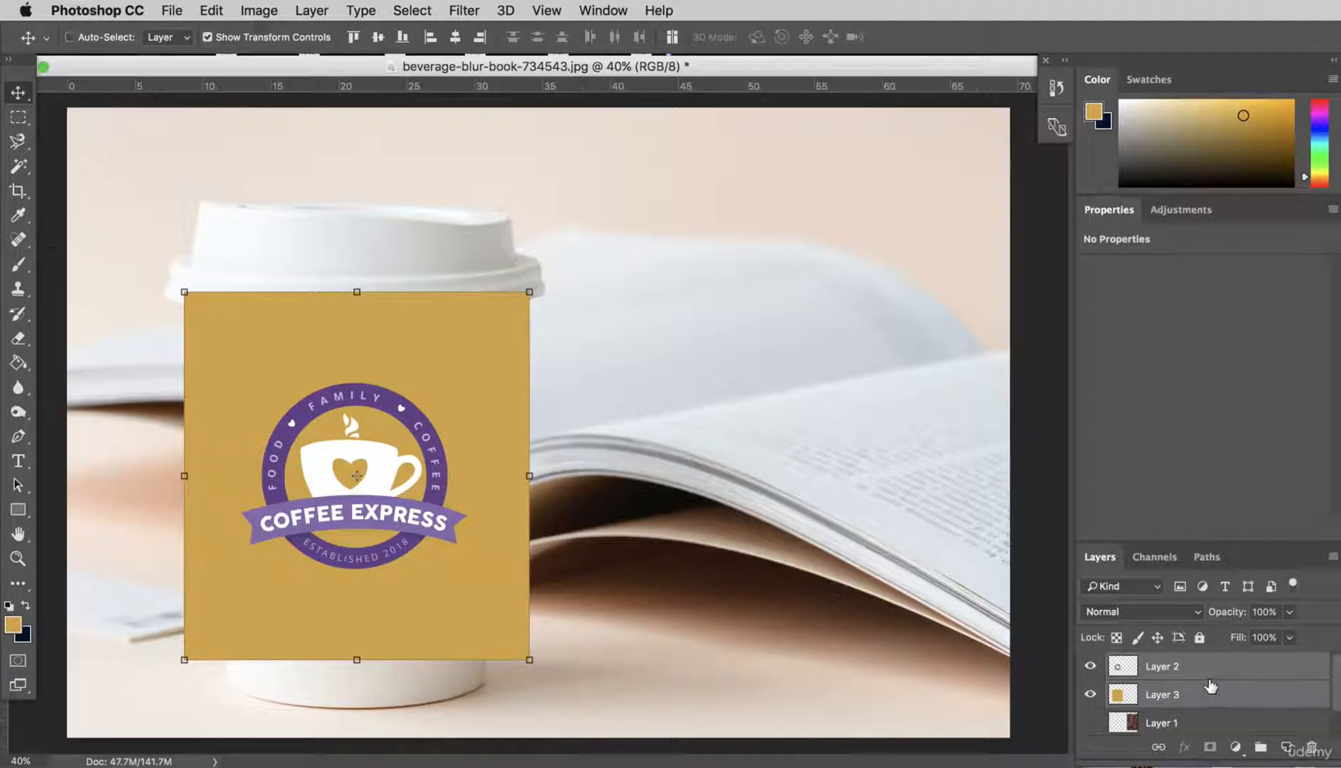
key("super+e")
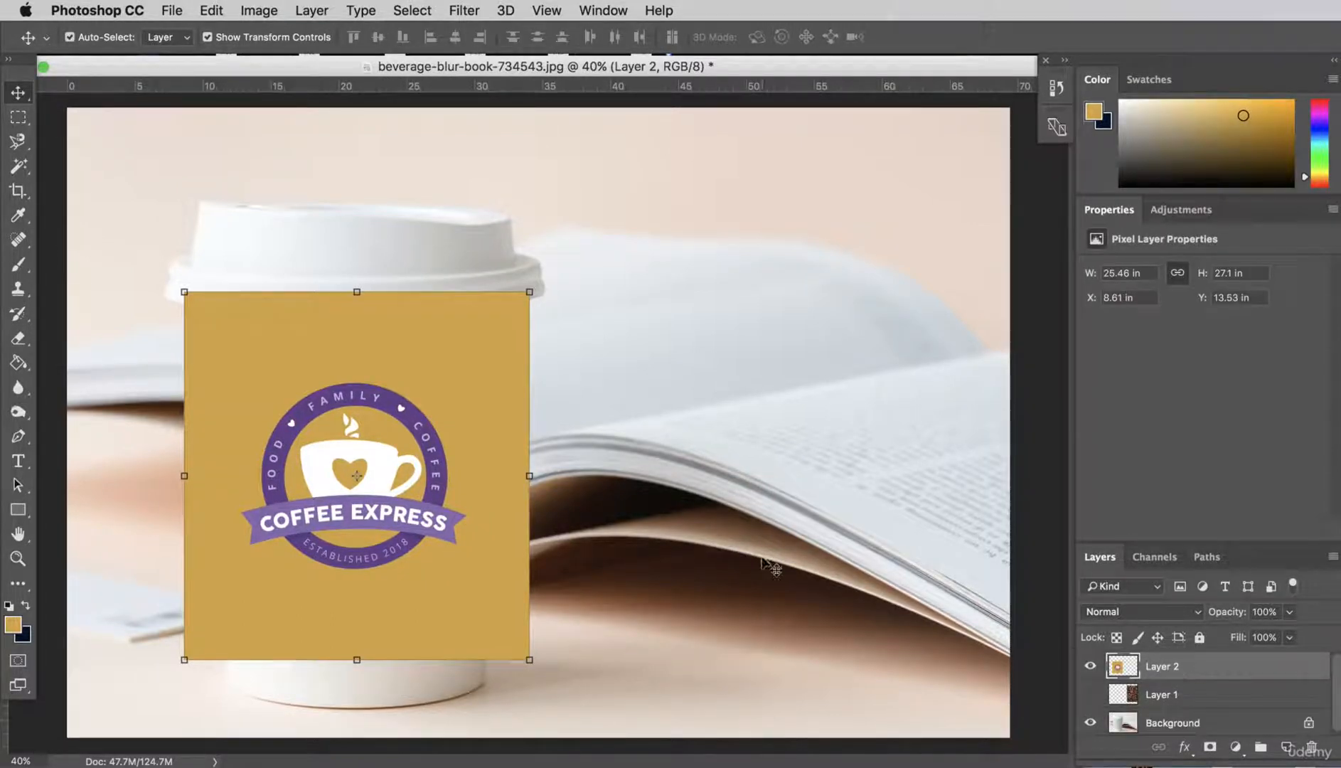
left_click_drag(333, 412, 333, 448)
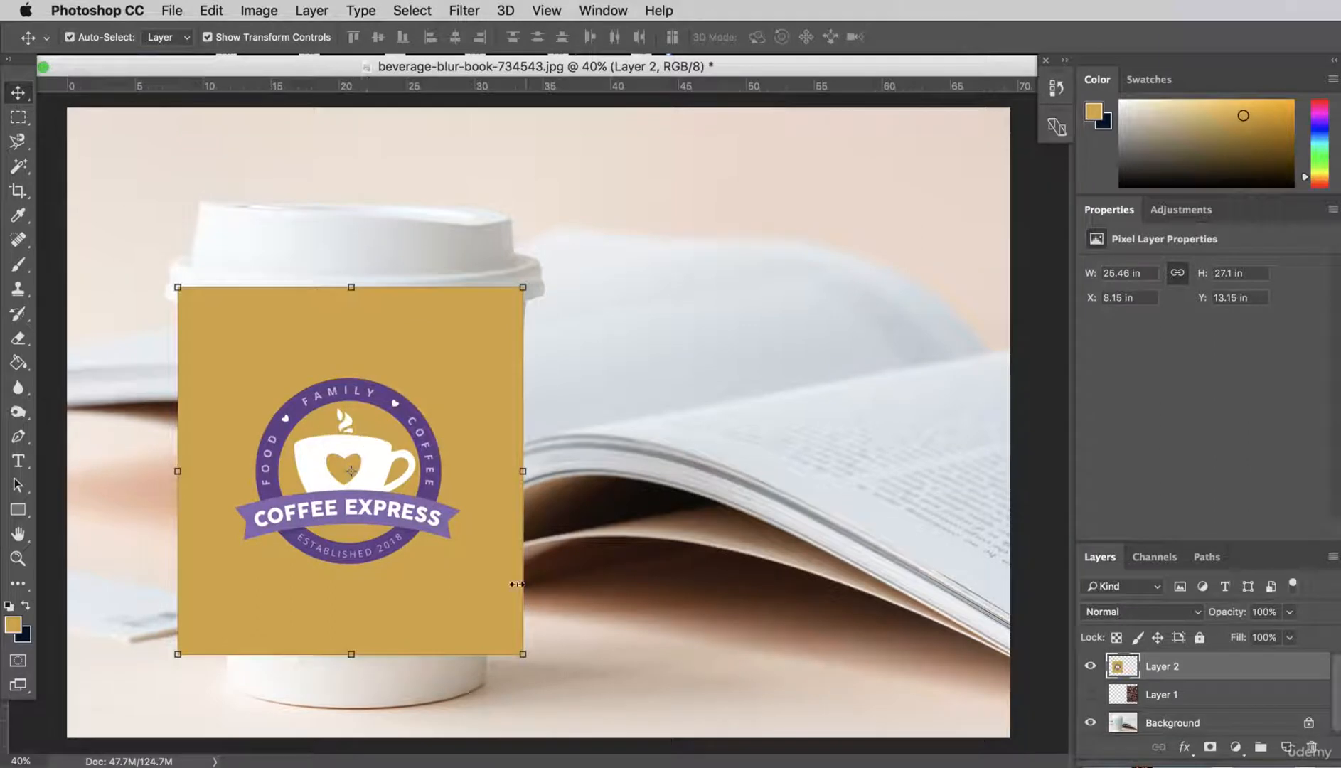
- Start a Warp transform on the merged label and lower its layer opacity to 66%
left_click(260, 10)
mouse_move(210, 9)
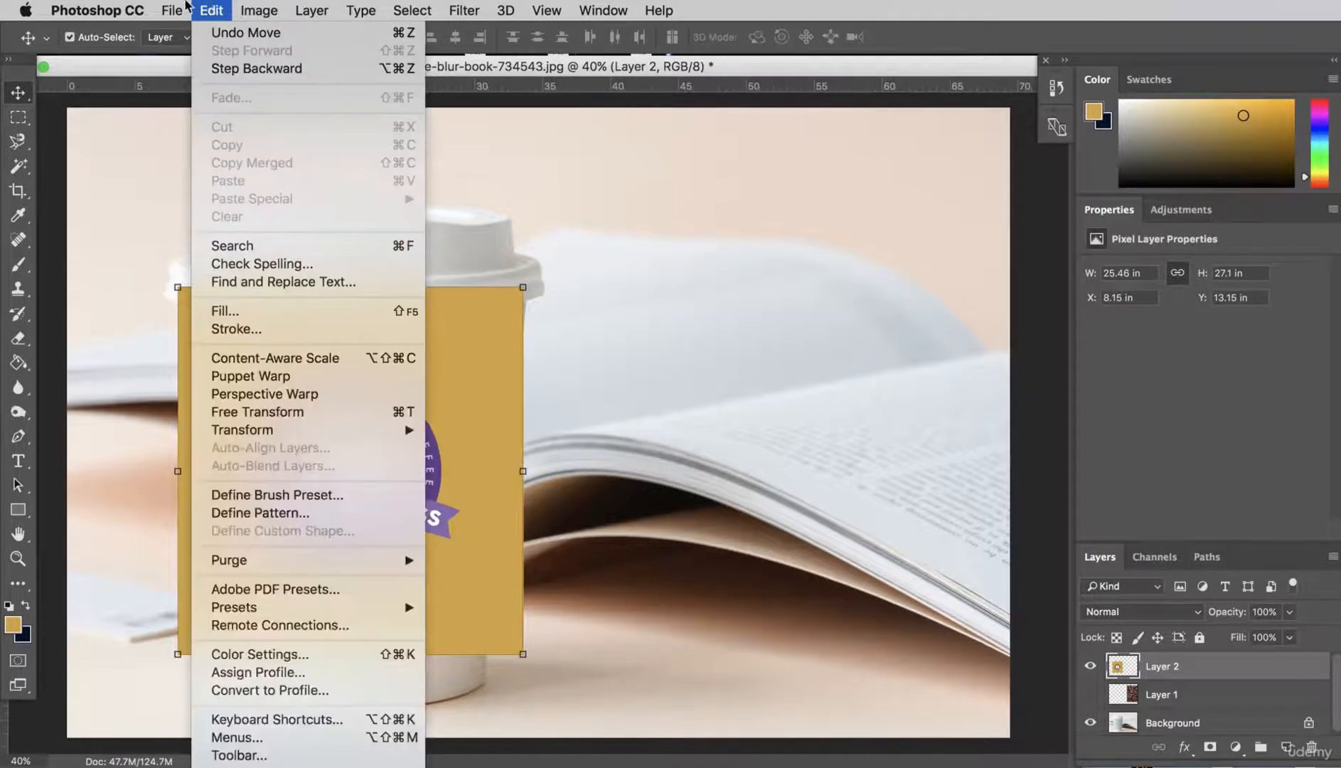
mouse_move(268, 435)
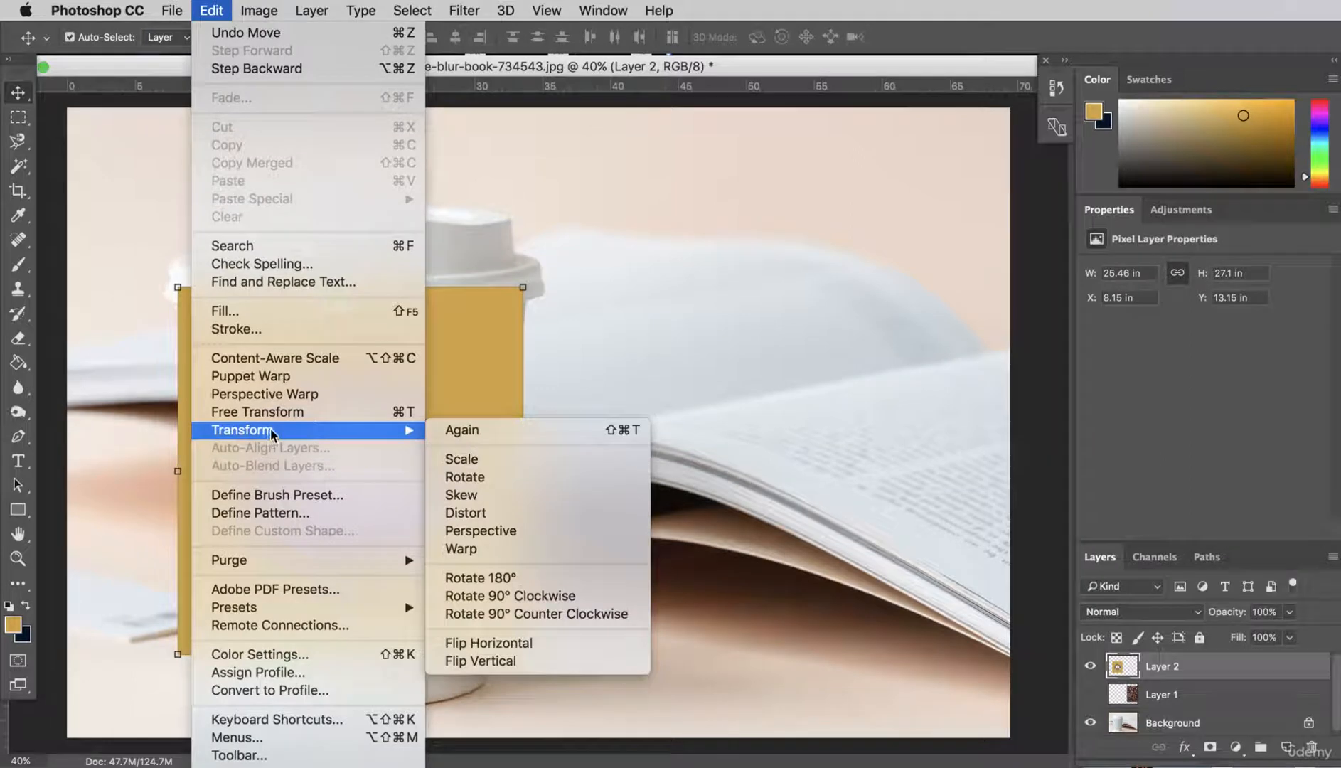
left_click(493, 551)
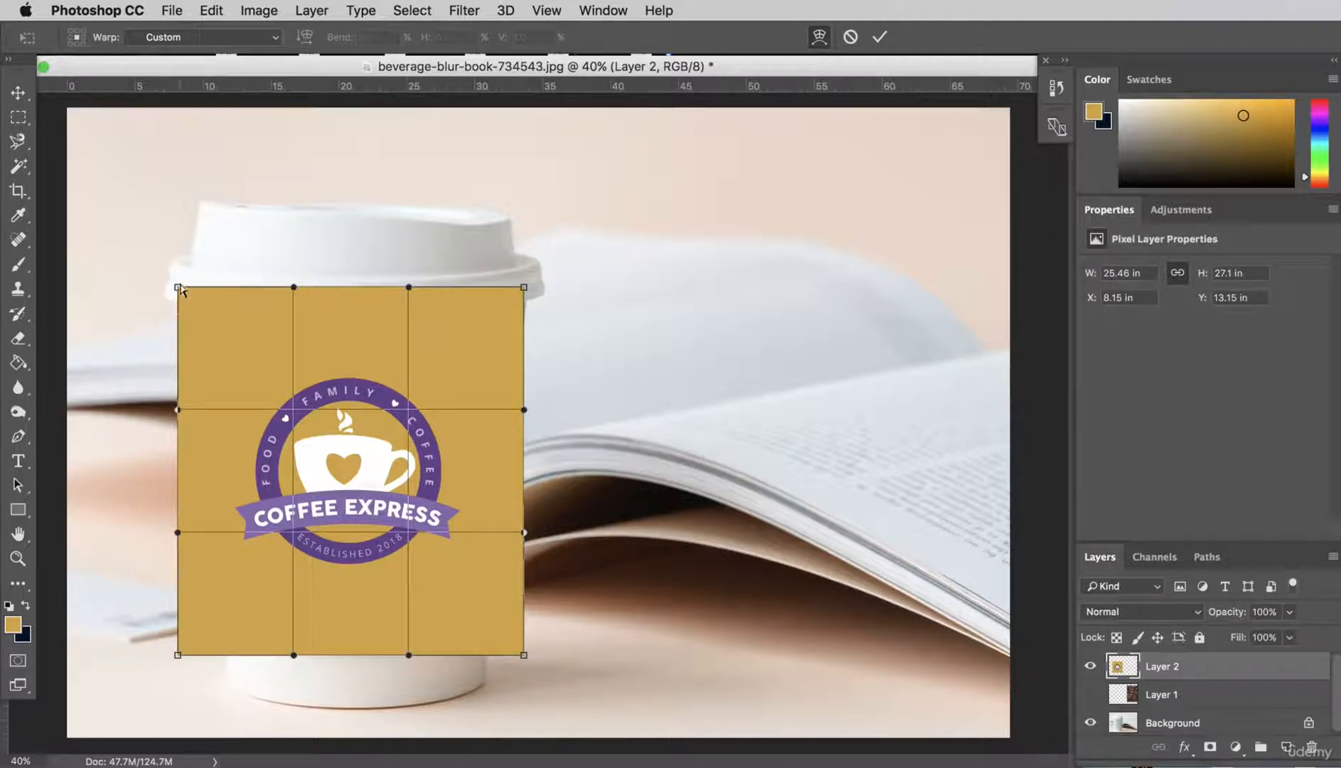
left_click(1289, 613)
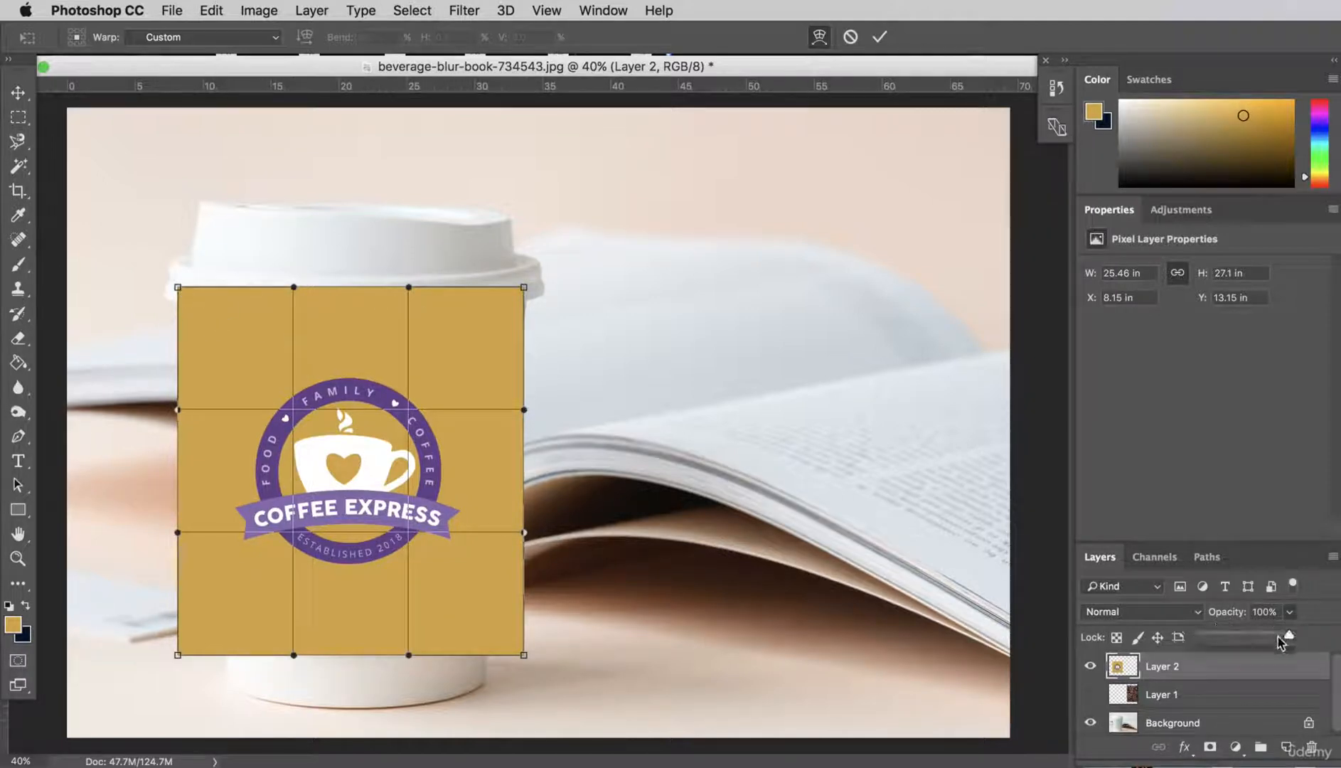
left_click(1259, 637)
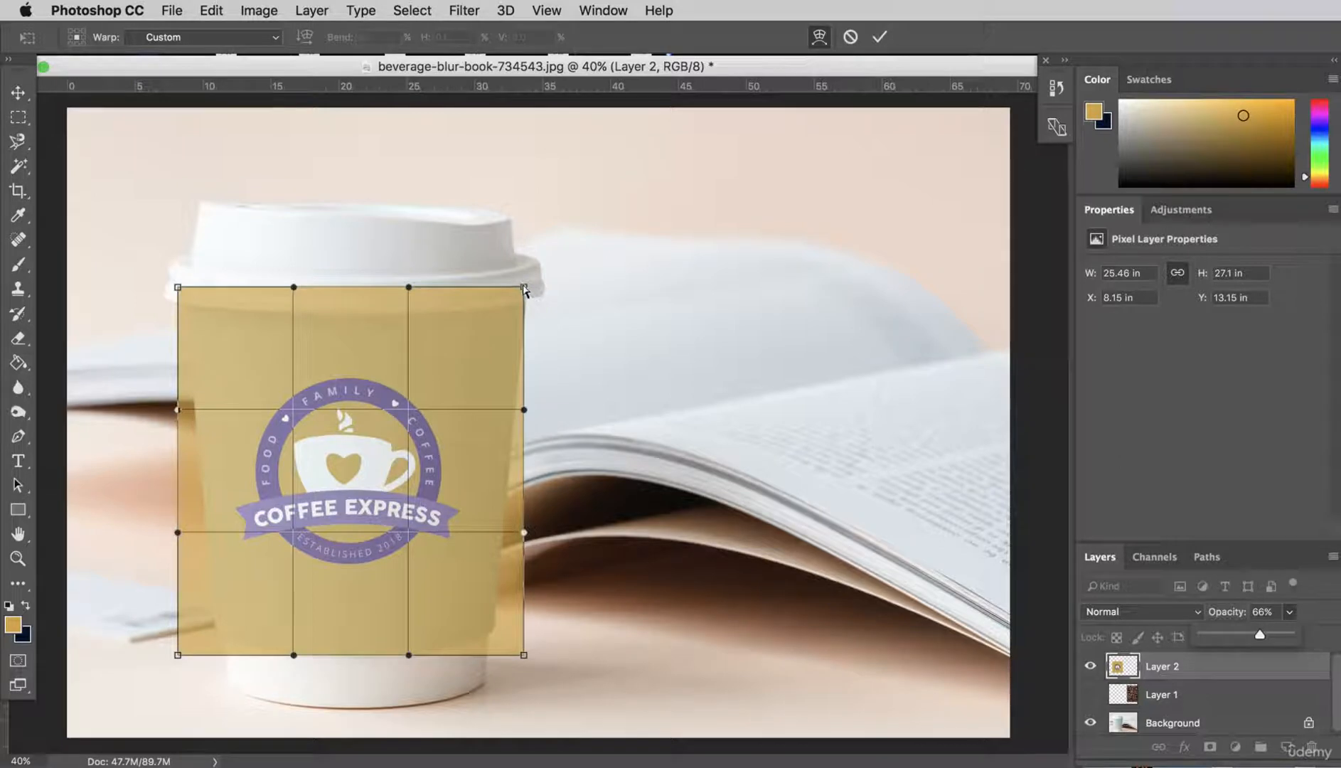
- Warp the label's top corners and top edge to follow the curve just below the cup's lid
mouse_move(524, 288)
left_mouse_down()
mouse_move(518, 317)
mouse_move(526, 304)
left_mouse_up()
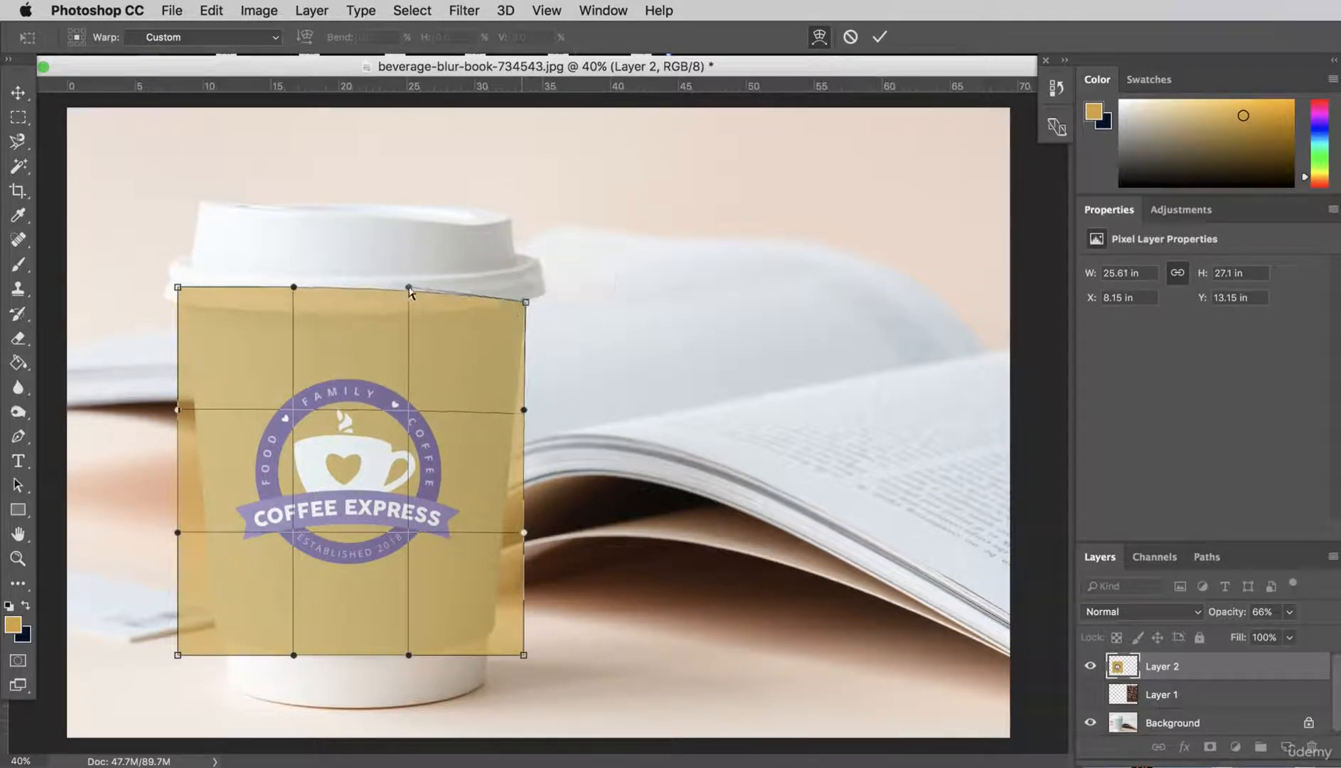
left_click_drag(410, 291, 408, 337)
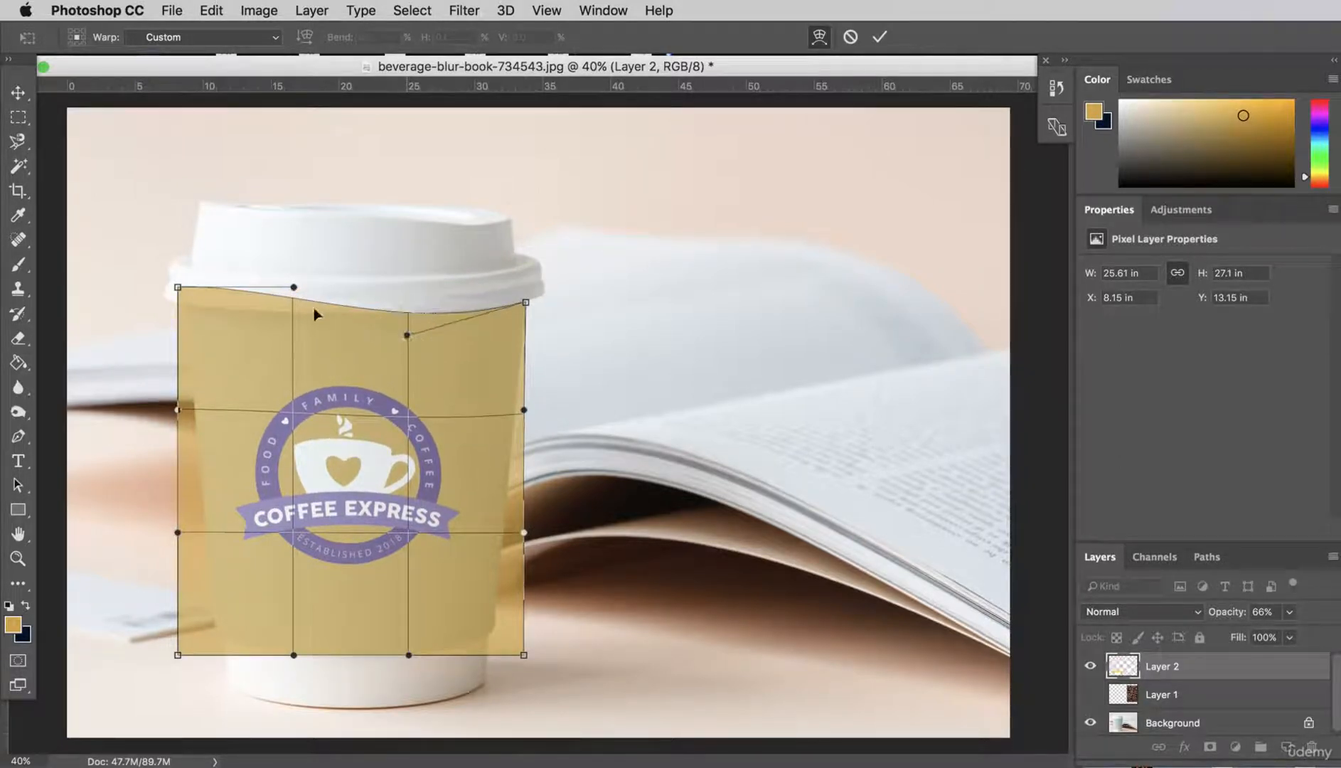
left_click_drag(292, 288, 288, 313)
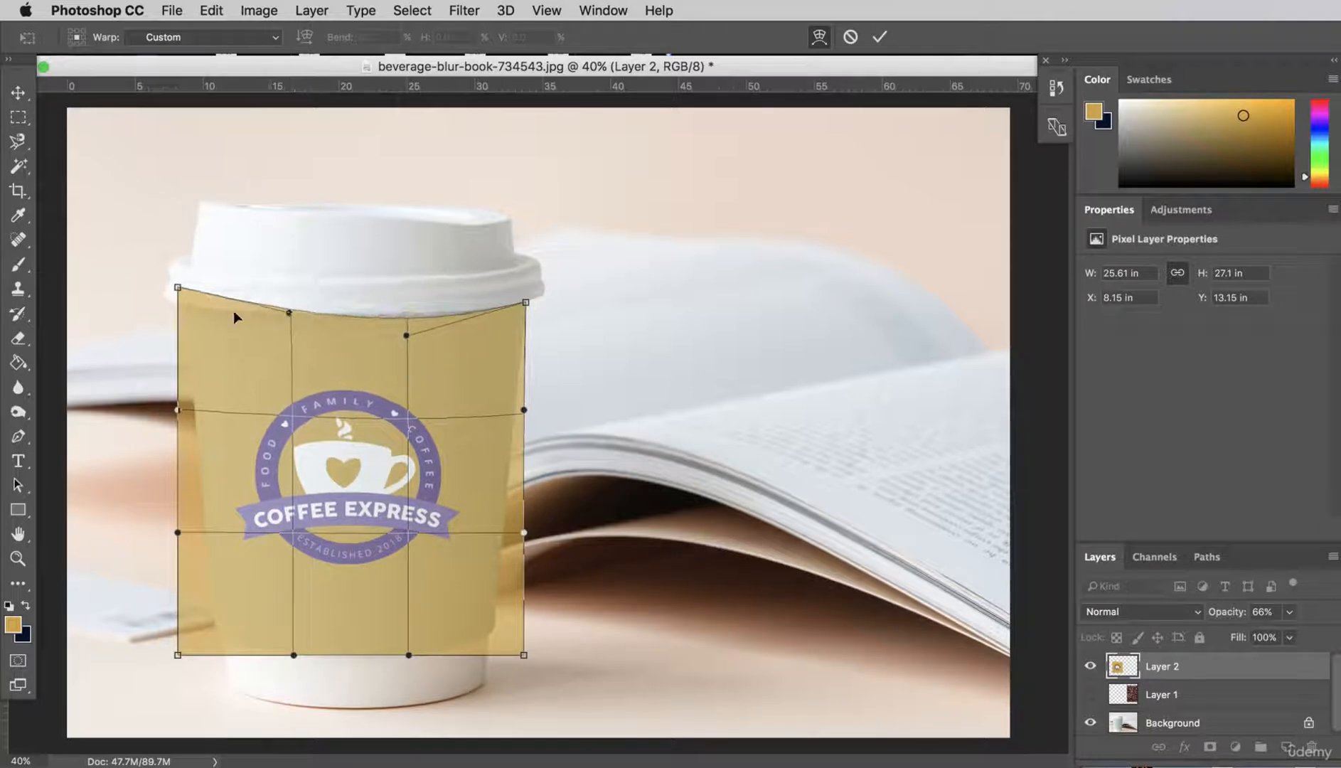
left_click_drag(177, 288, 186, 302)
left_click_drag(407, 336, 401, 321)
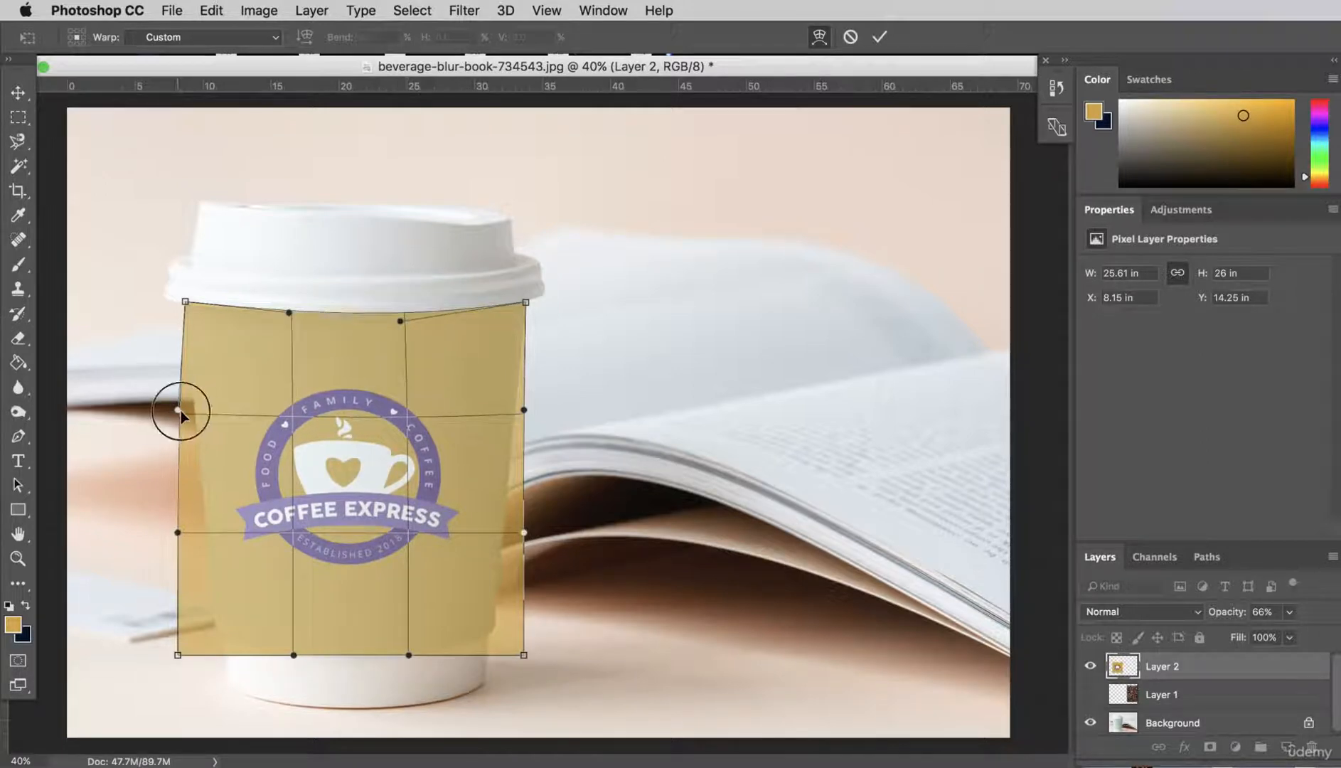
- Warp the label's left edge and bottom-left corner inward to match the cup's tapered side
left_click_drag(180, 411, 212, 422)
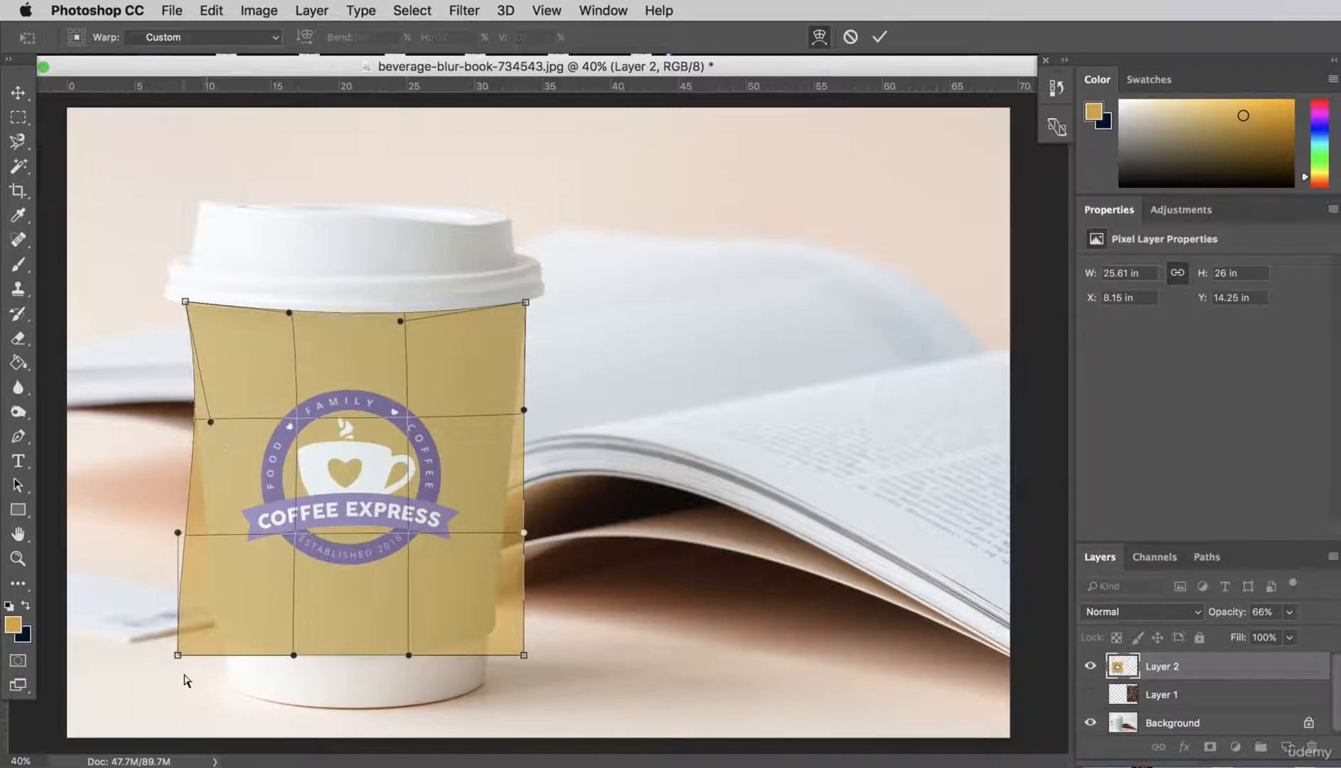
left_click_drag(178, 655, 217, 628)
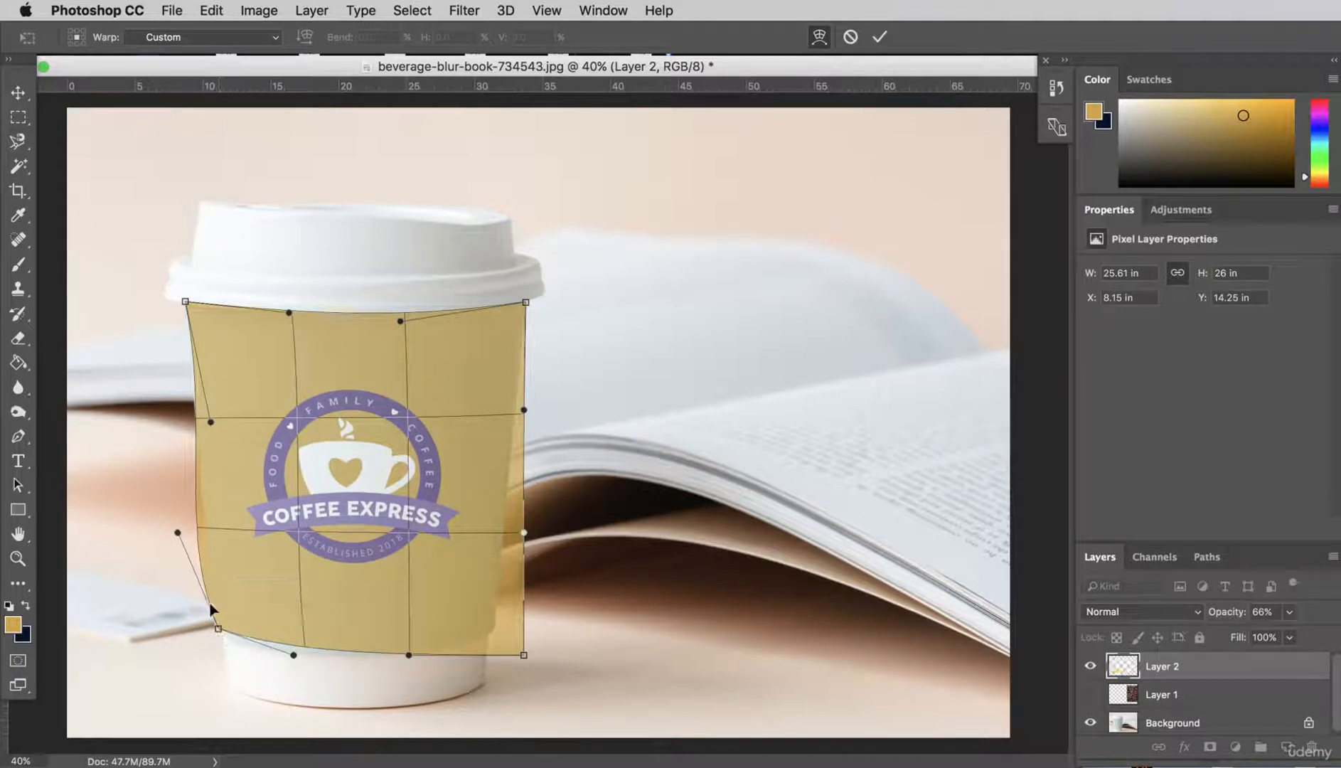
left_click_drag(178, 534, 203, 518)
left_click_drag(211, 423, 197, 430)
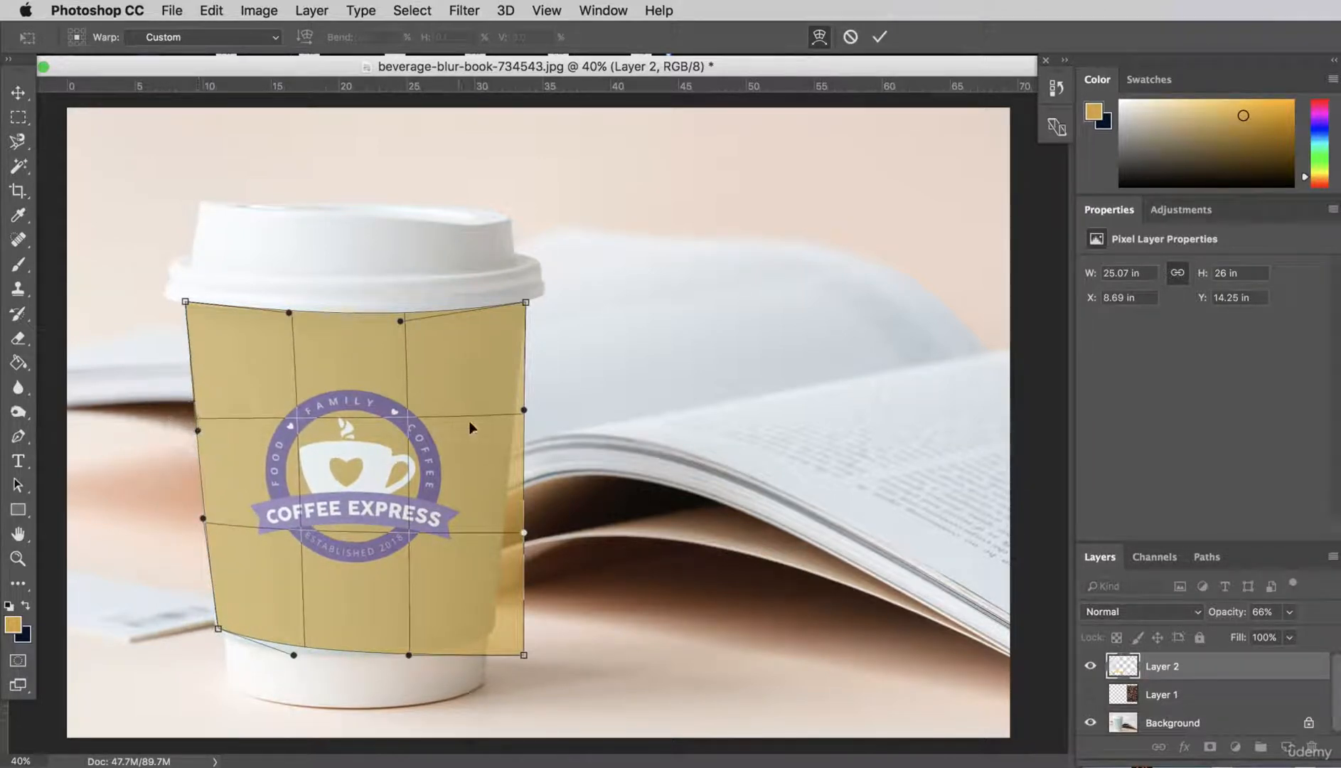
- Warp the label's right edge and bottom-right corner to the cup's taper, and curve its bottom edge along the white base band
left_click_drag(526, 411, 514, 416)
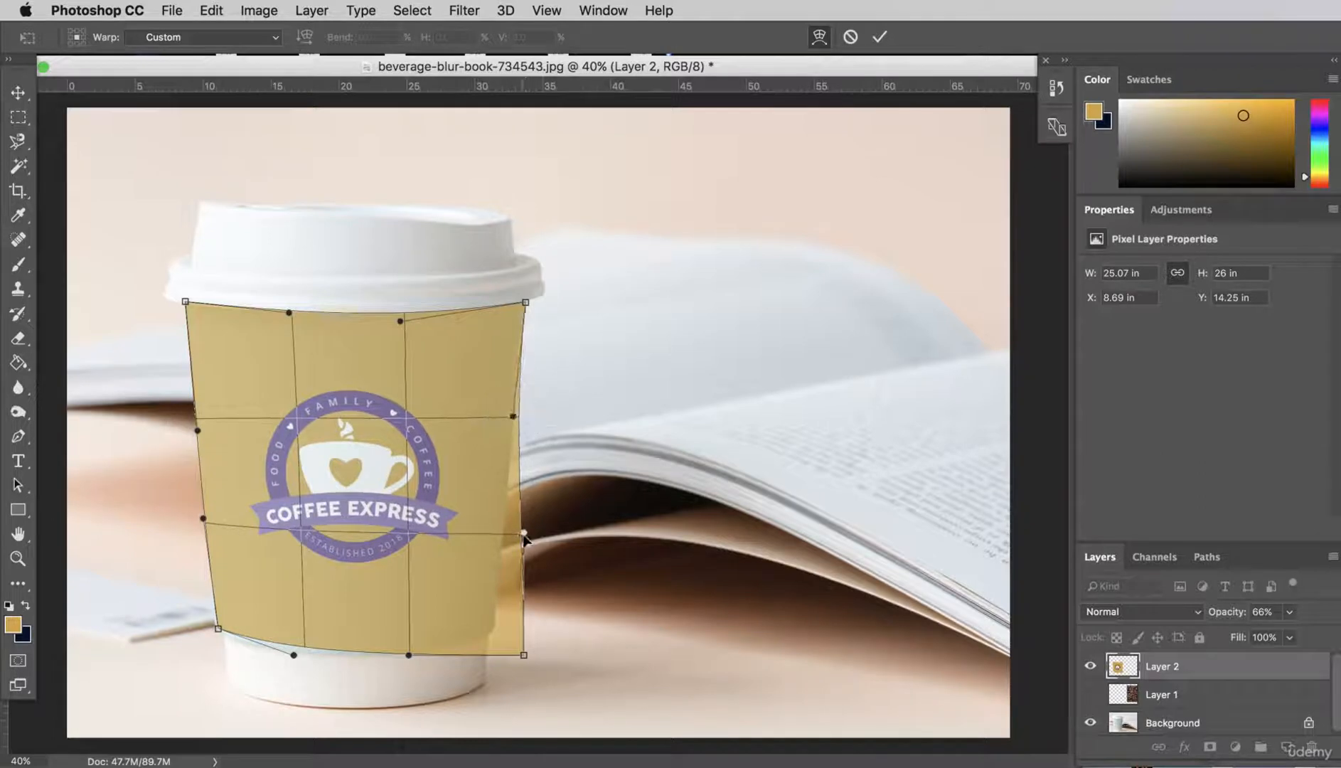
left_click_drag(523, 533, 495, 523)
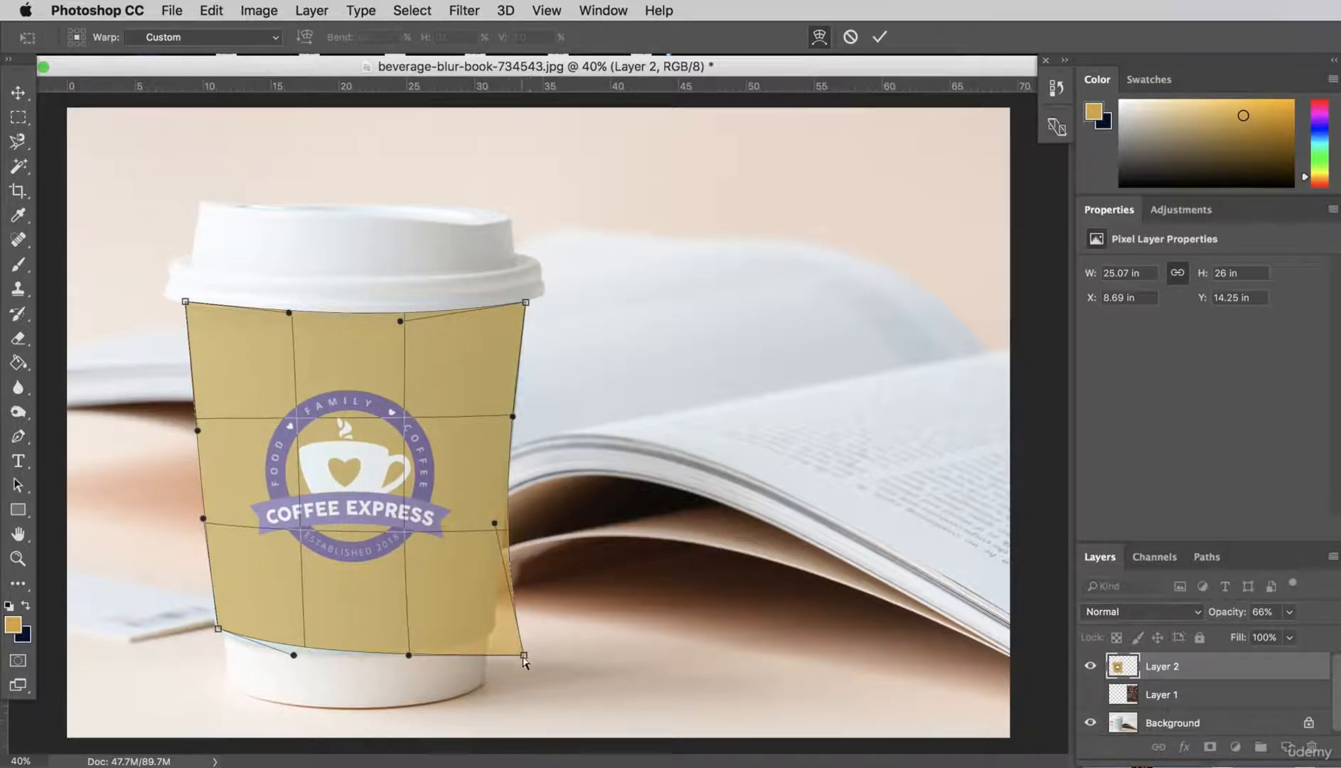
left_click_drag(524, 655, 497, 631)
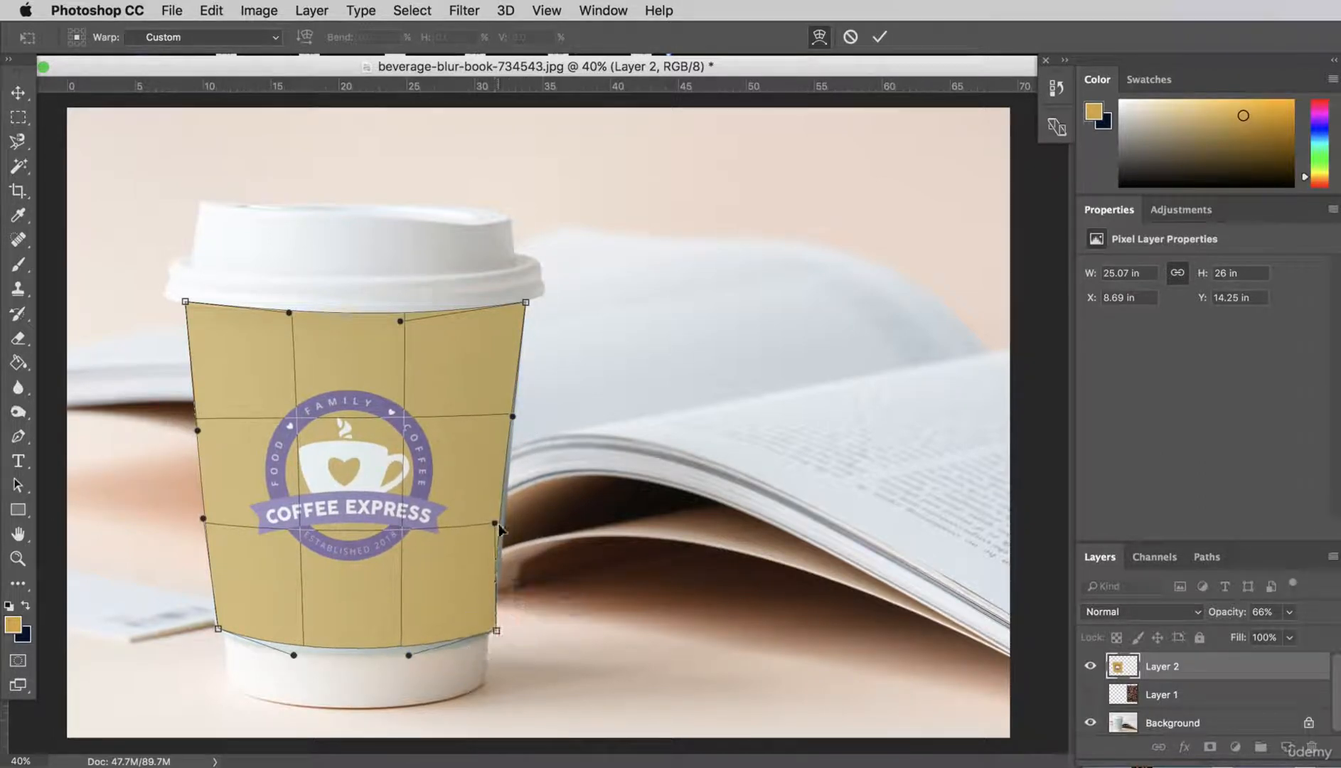
left_click_drag(495, 525, 504, 524)
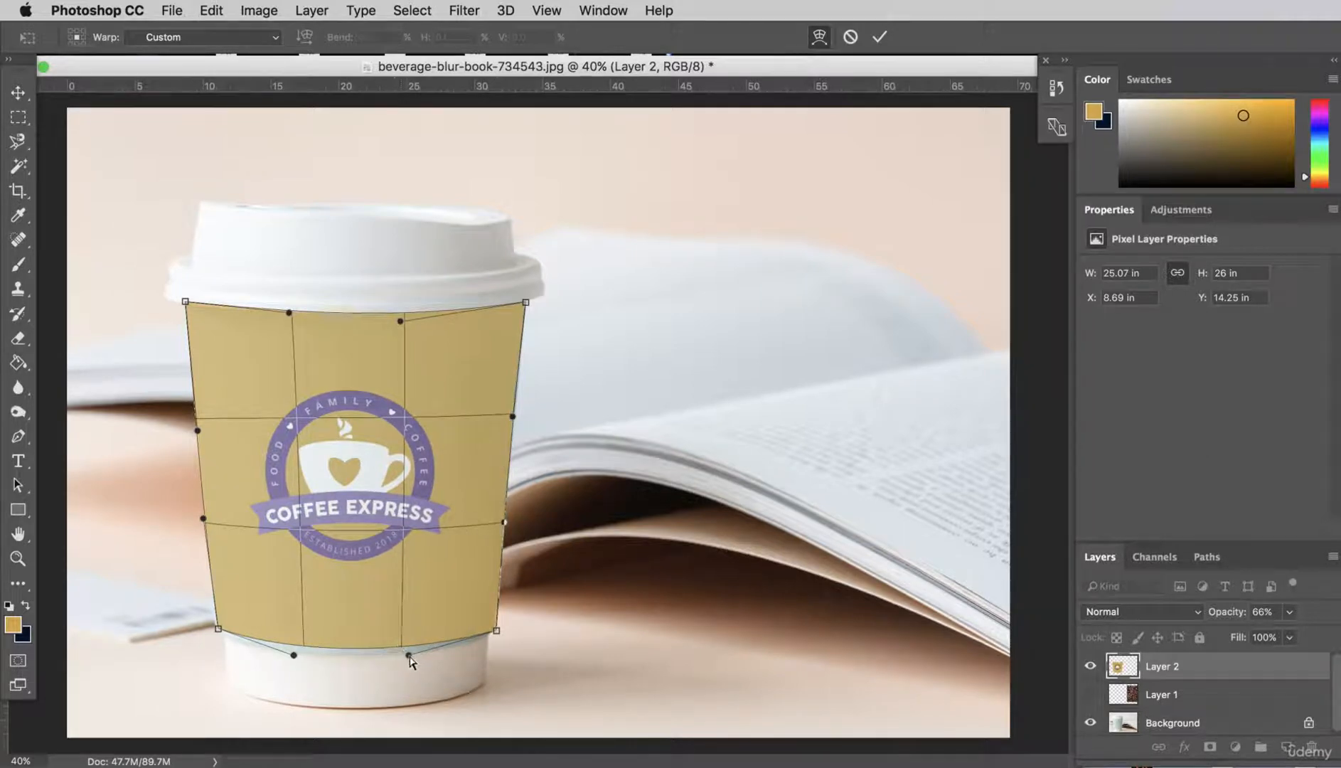
left_click_drag(409, 655, 409, 669)
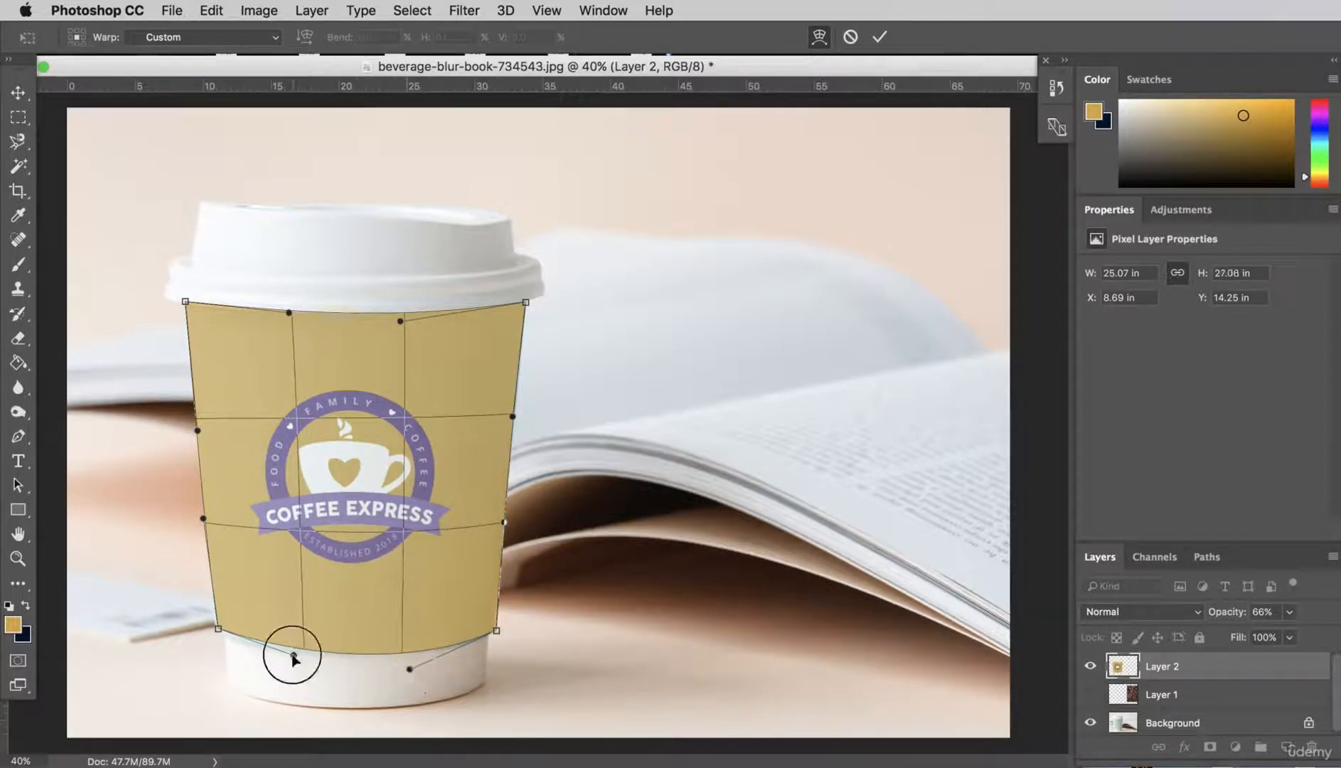
left_click_drag(294, 655, 289, 669)
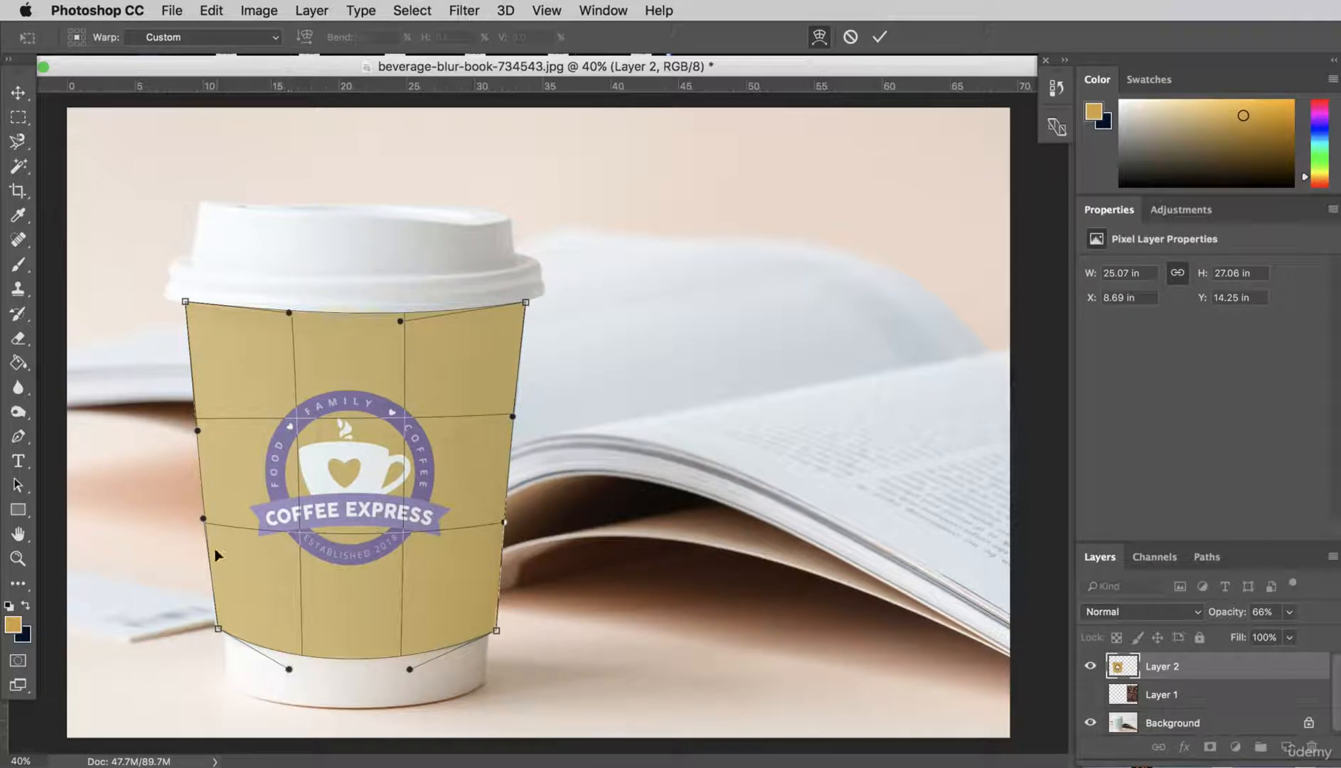
- Fine-tune the warp handles on the label's left and top edges to fit the cup's outline
left_click_drag(203, 519, 205, 514)
left_click_drag(290, 313, 291, 318)
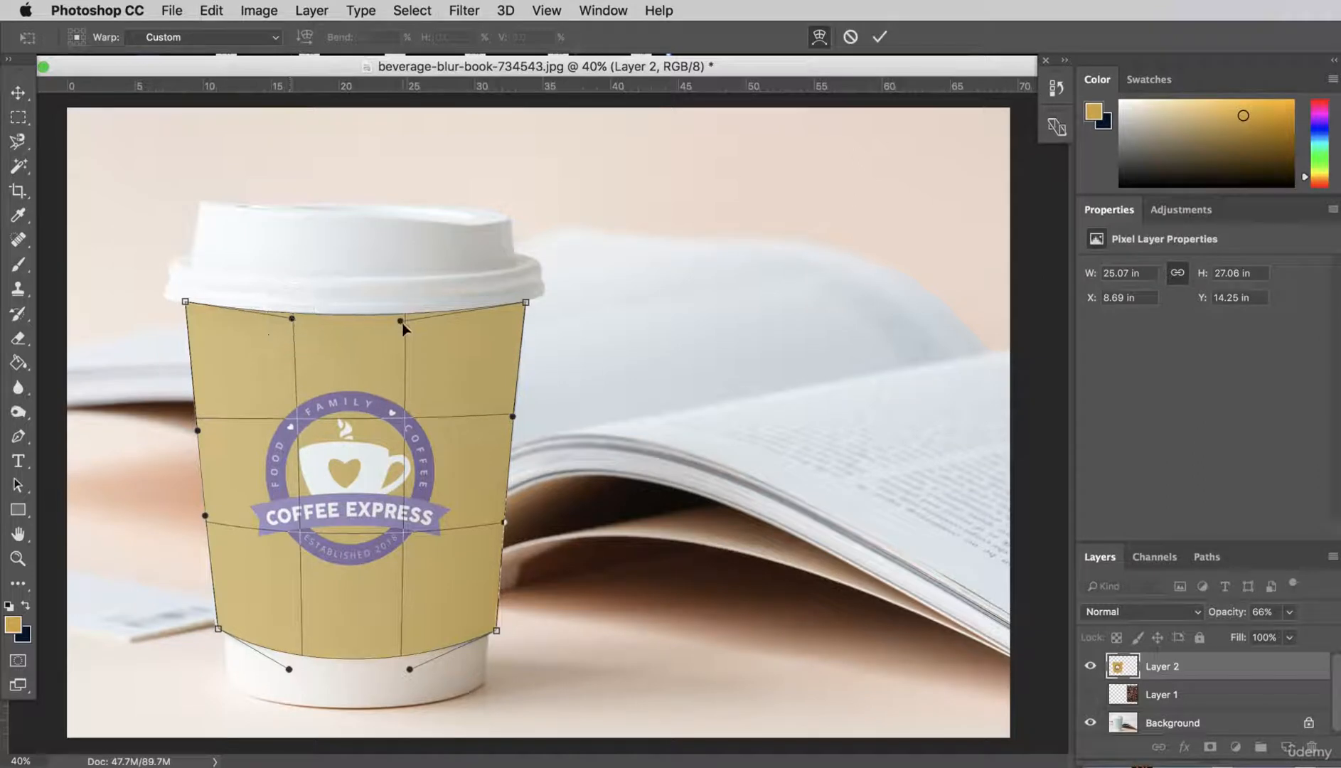
mouse_move(402, 324)
left_mouse_down()
mouse_move(400, 343)
mouse_move(403, 325)
left_mouse_up()
- Adjust the interior of the warp grid around the logo so the Coffee Express emblem bulges slightly with the cup's curve
left_click_drag(406, 417, 414, 417)
left_click_drag(299, 416, 296, 416)
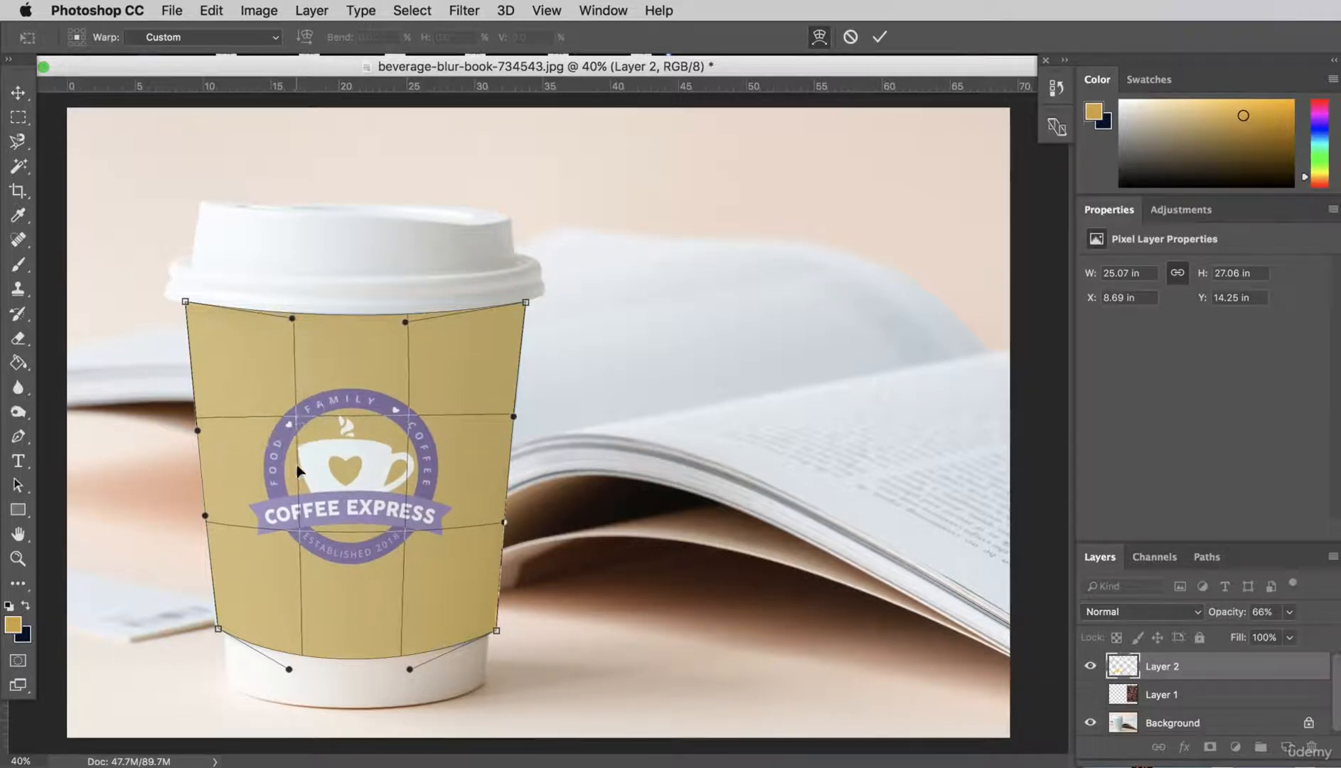
left_click_drag(303, 539, 288, 541)
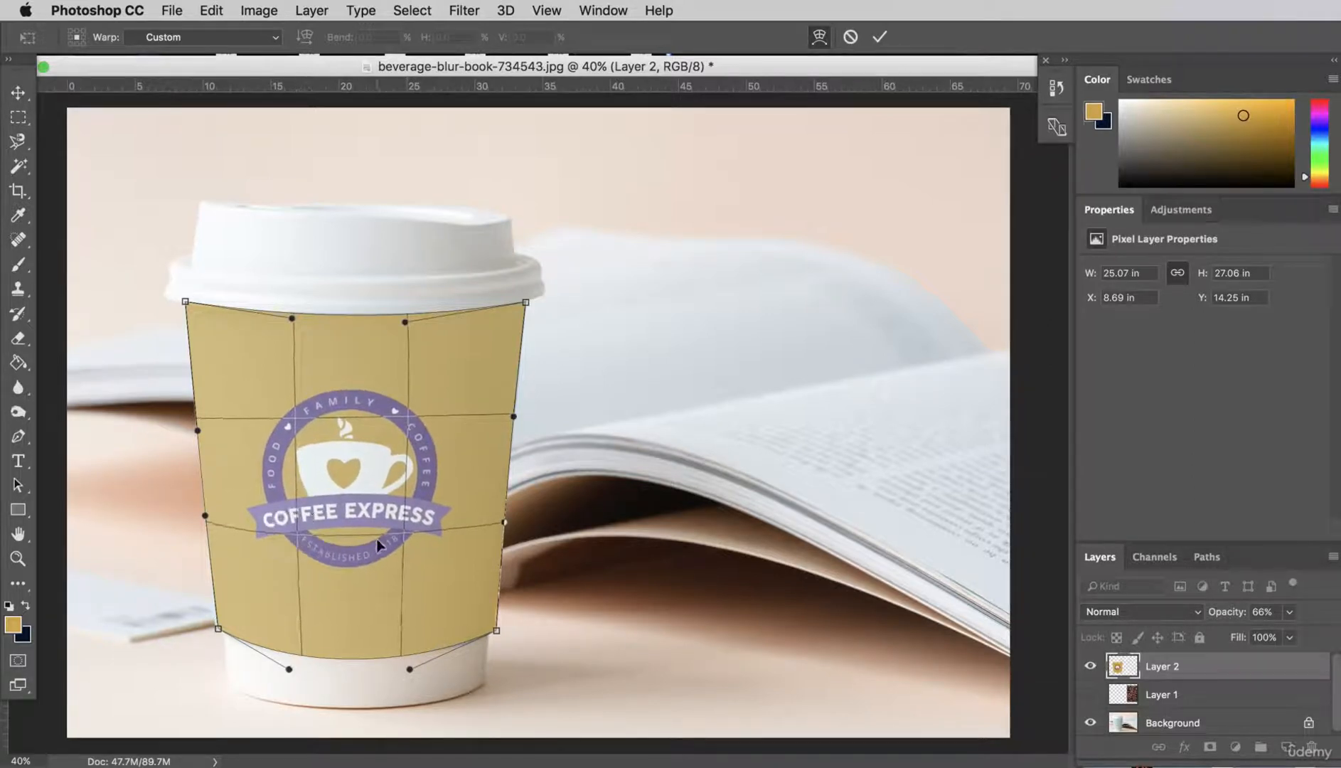
left_click_drag(405, 538, 407, 541)
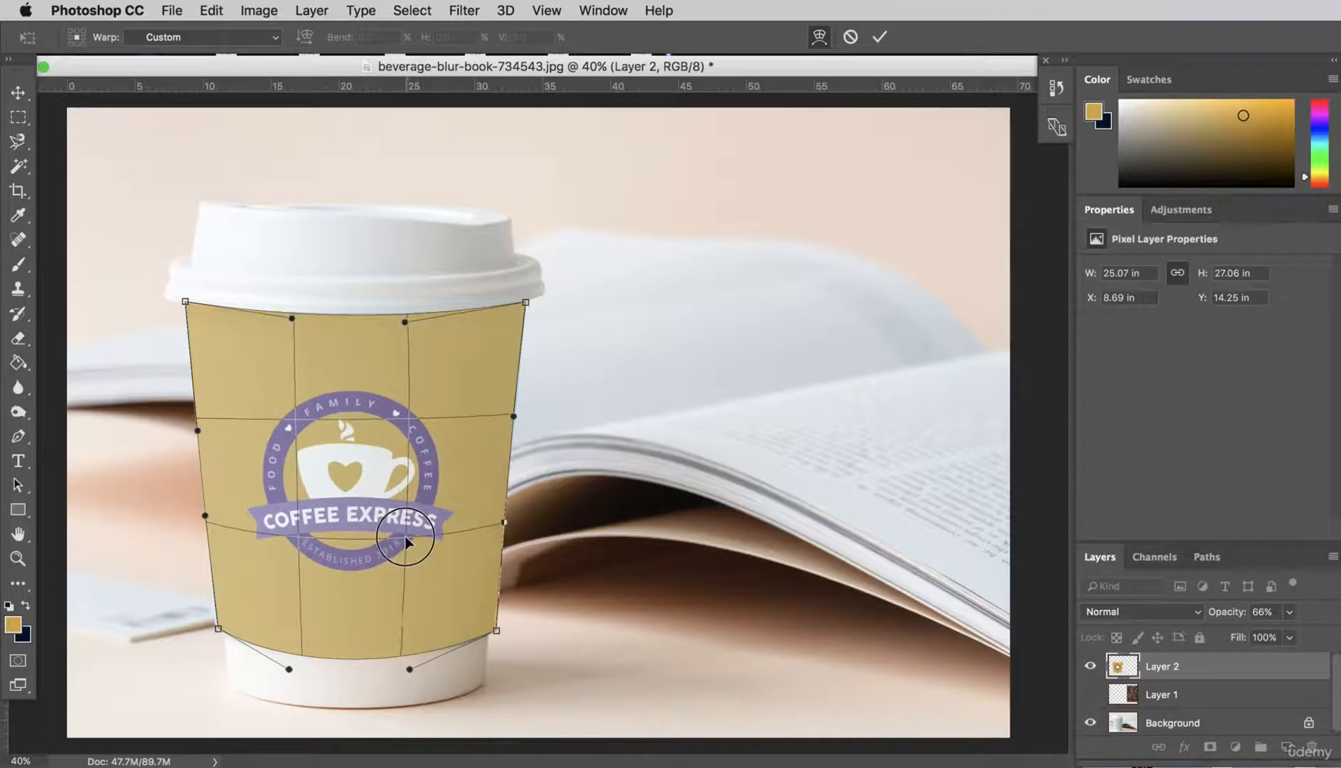
- Refine the label's bottom corners and bottom-right curve handle along the white base band, and apply the warp
left_click_drag(496, 629, 494, 628)
mouse_move(409, 670)
left_mouse_down()
mouse_move(428, 672)
mouse_move(423, 660)
left_mouse_up()
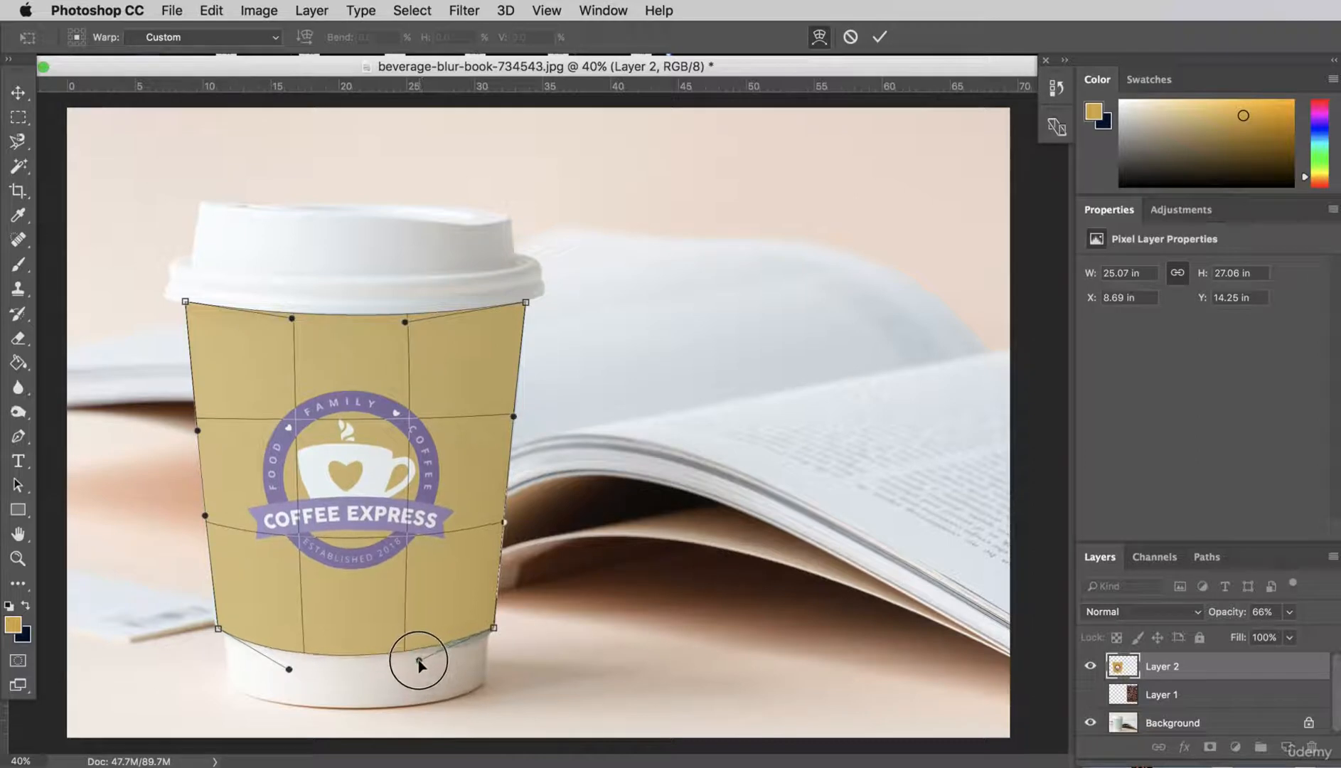
left_click_drag(495, 637, 496, 632)
left_click_drag(425, 664, 420, 659)
left_click_drag(218, 629, 215, 626)
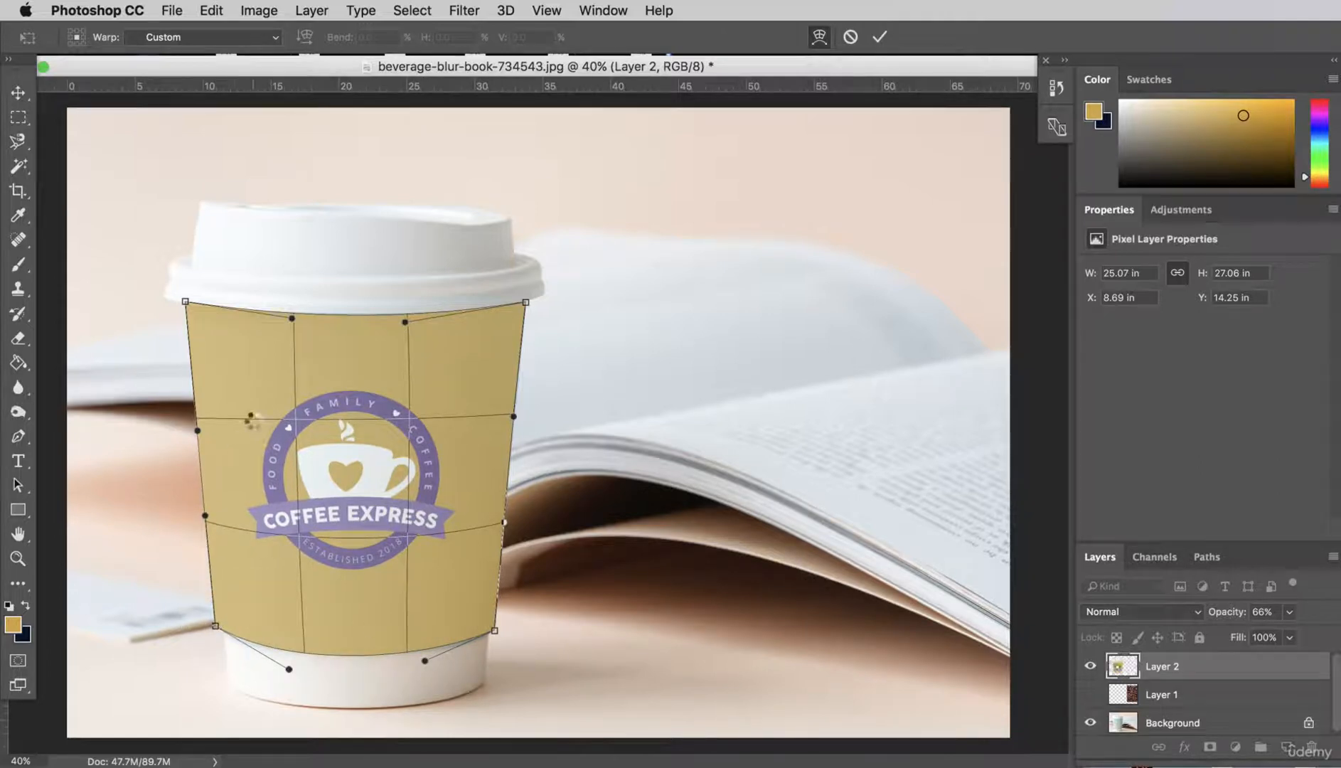
key("Return")
- Raise the label layer's opacity to 100% and nudge the label slightly downward on the cup
left_click(1289, 611)
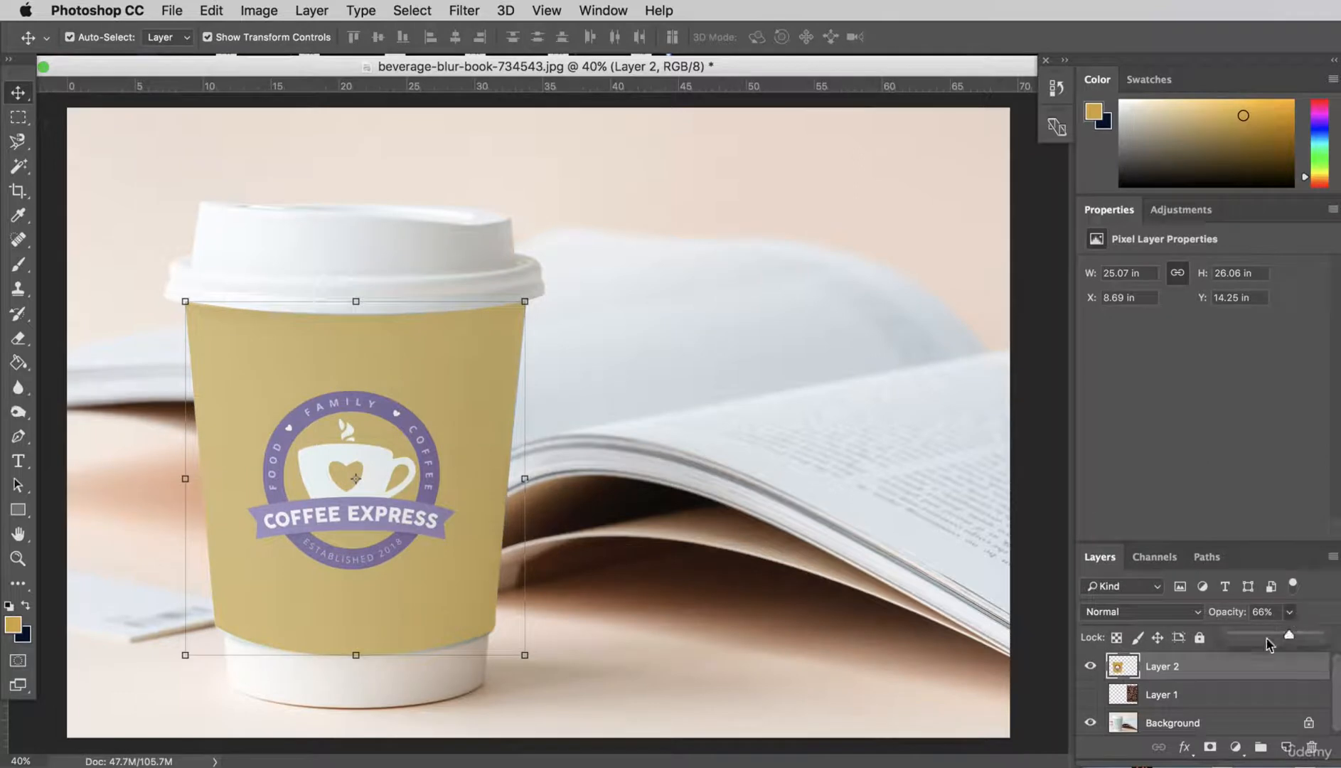
left_click_drag(1287, 635, 1334, 626)
left_click(796, 263)
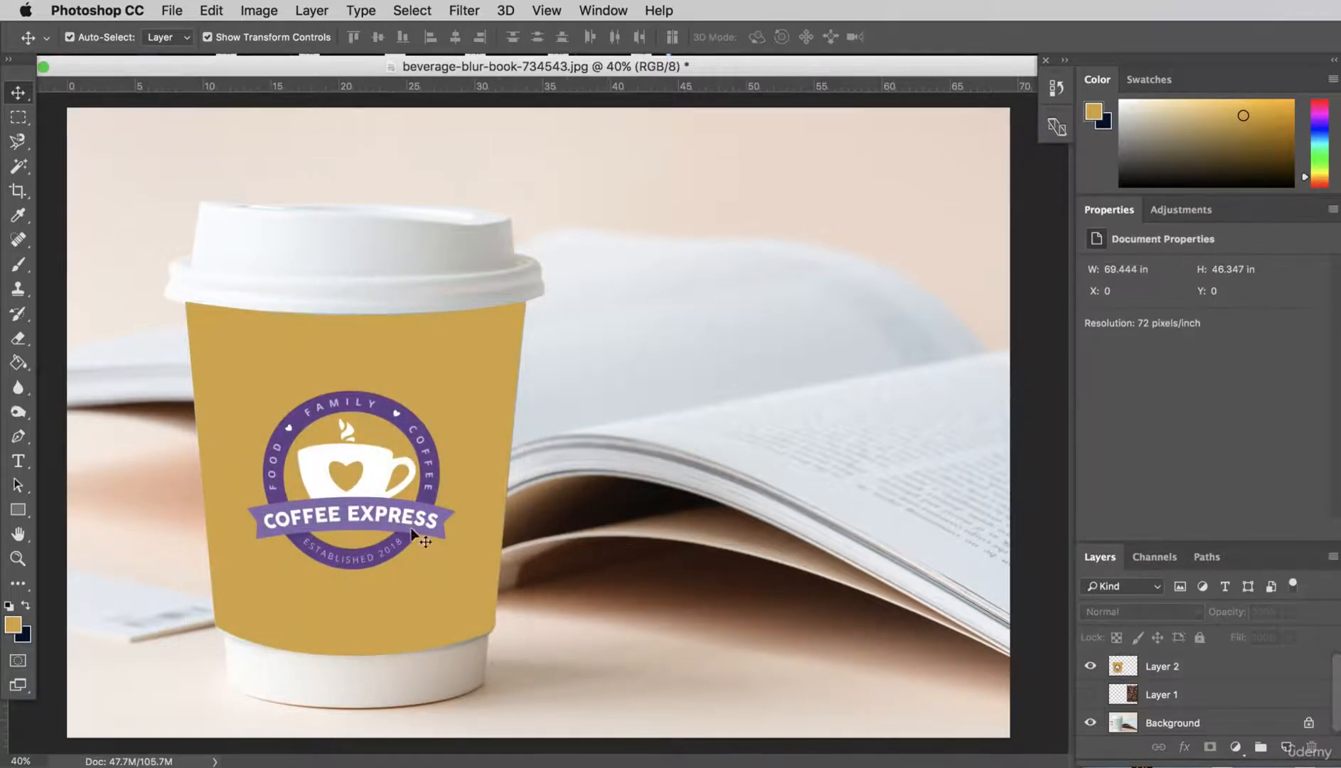
left_click_drag(355, 483, 350, 478)
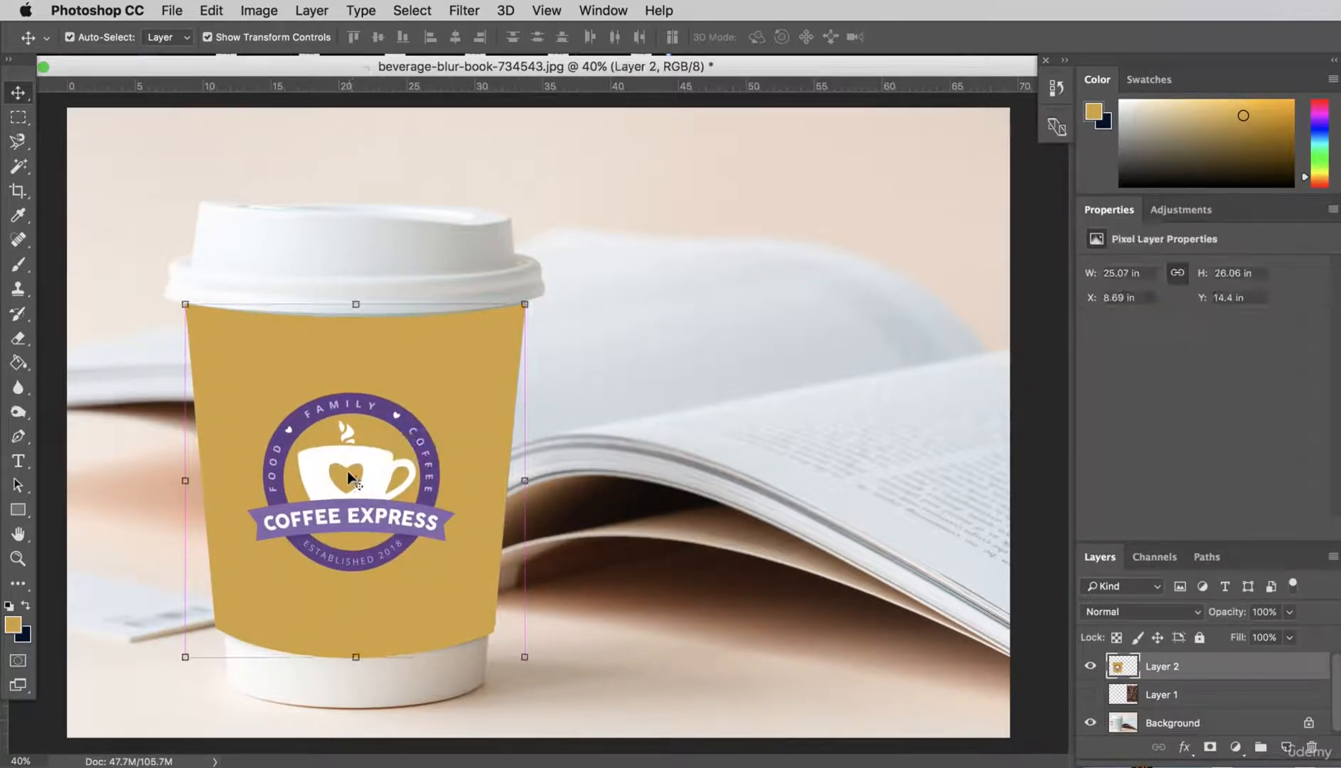
- Warp the label again, pulling the middle of its top edge slightly upward to meet the lid, and apply the warp
left_click(232, 9)
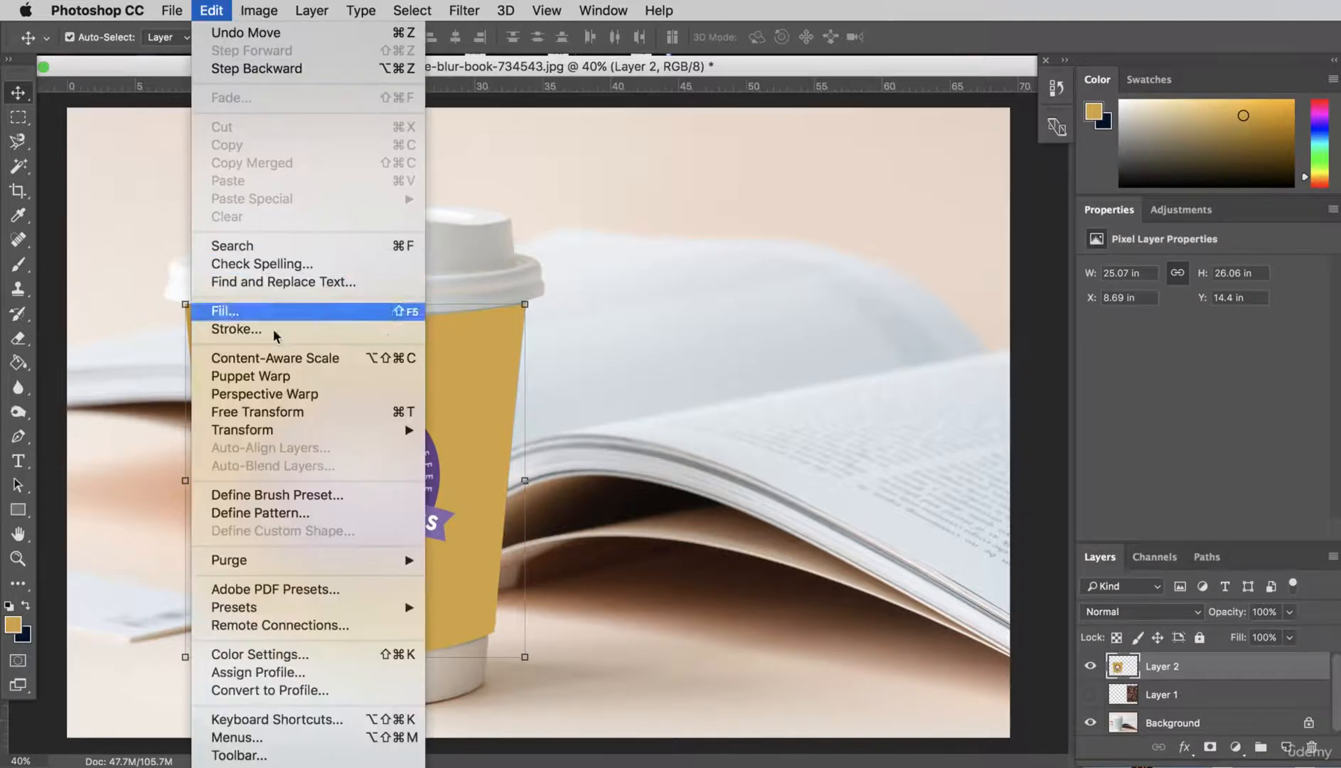
mouse_move(287, 430)
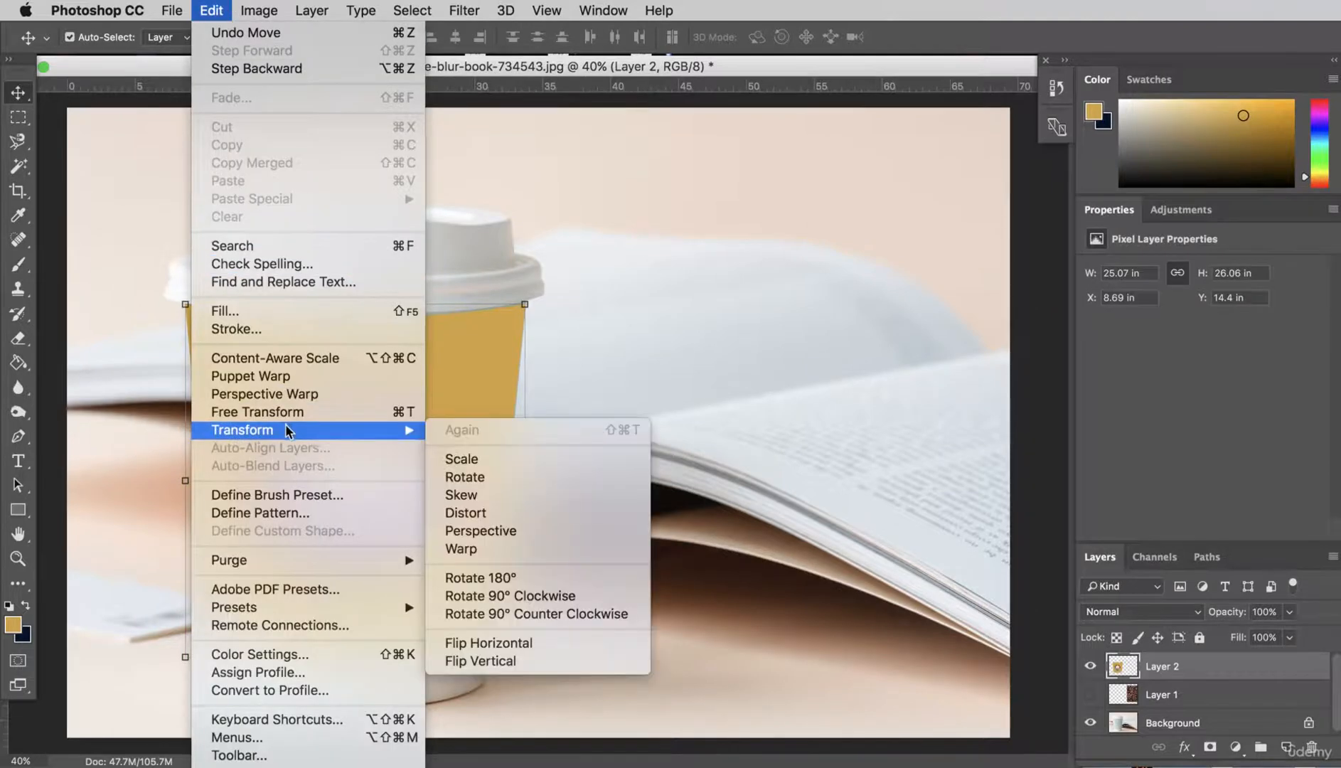
left_click(522, 549)
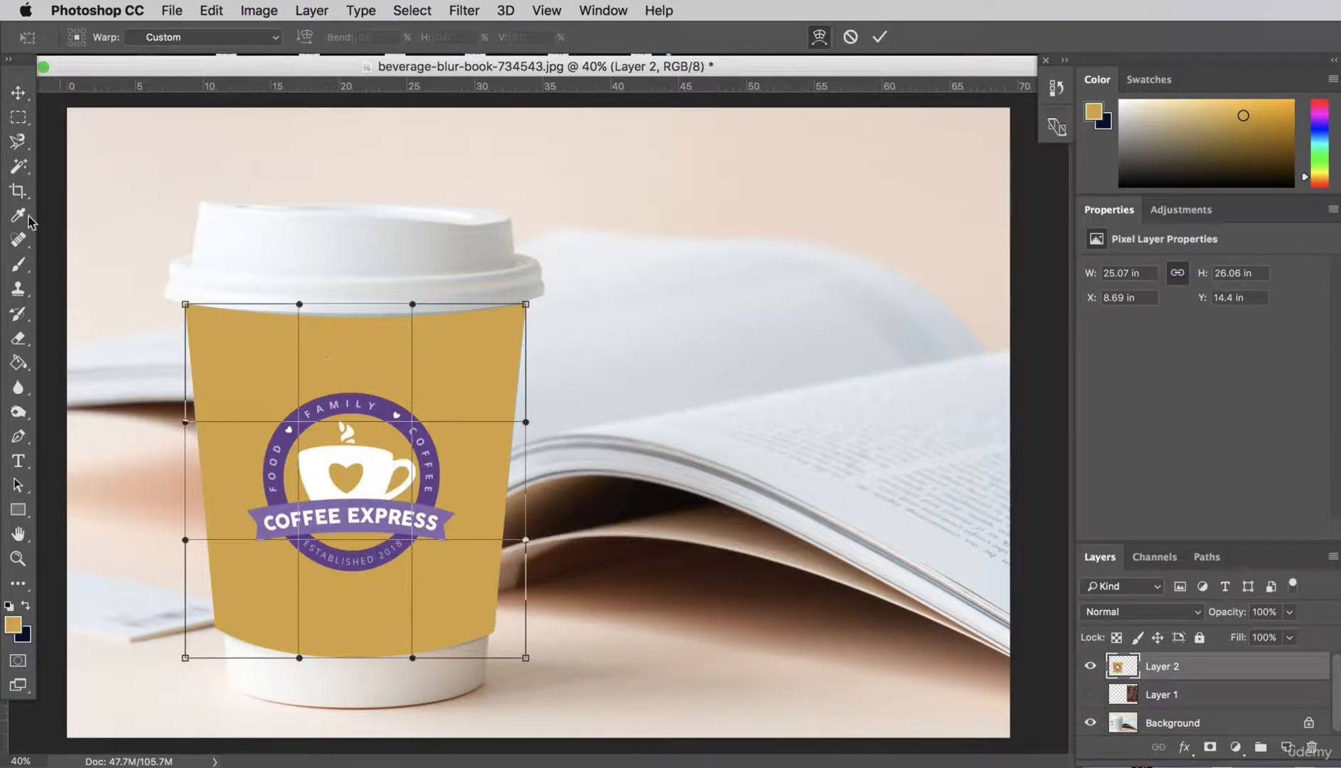
left_click_drag(302, 307, 297, 298)
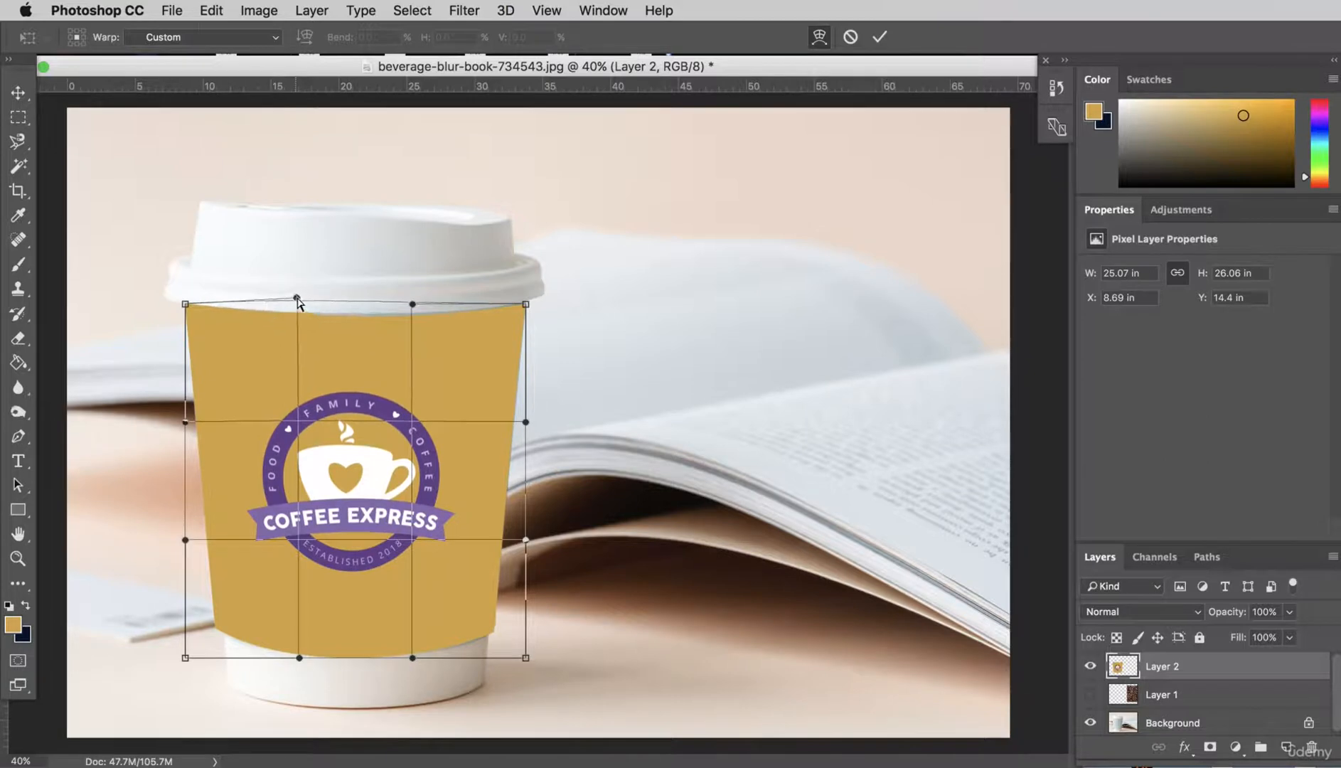
left_click_drag(412, 304, 411, 300)
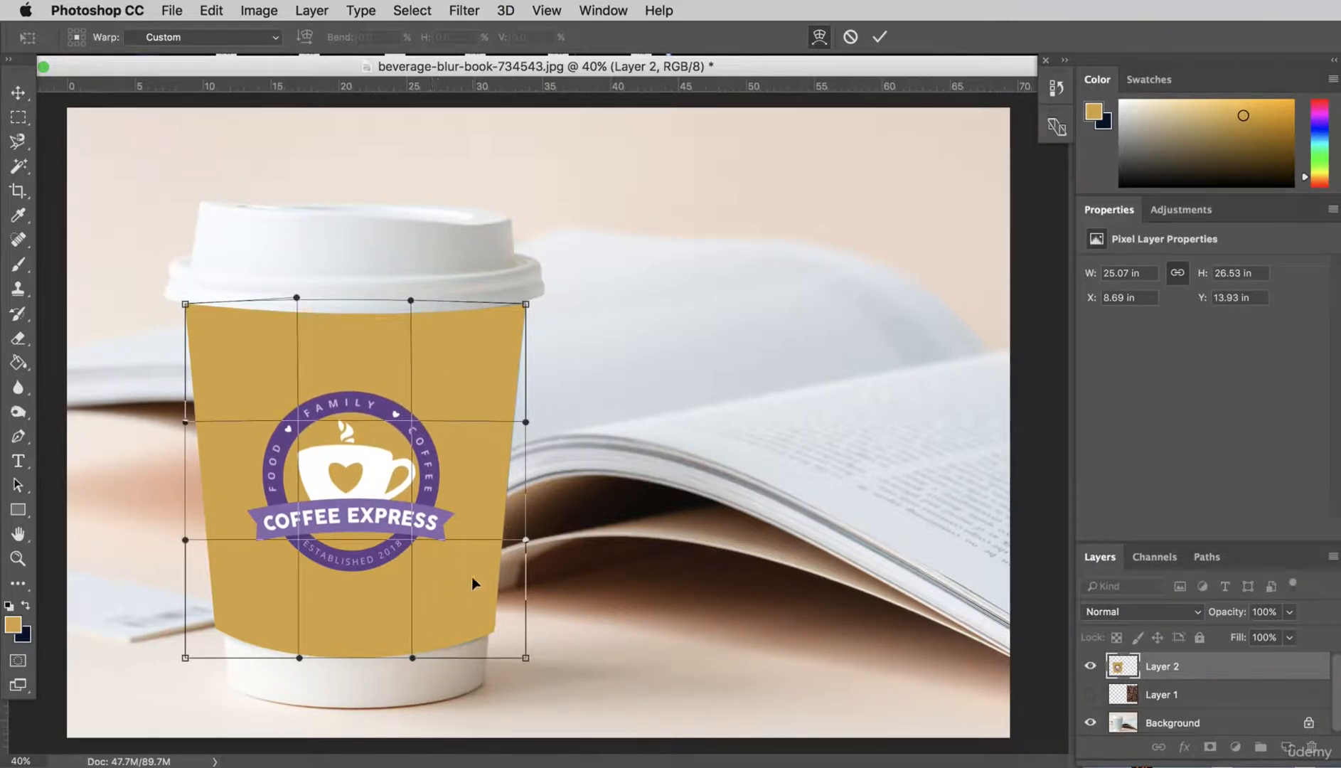
key("Return")
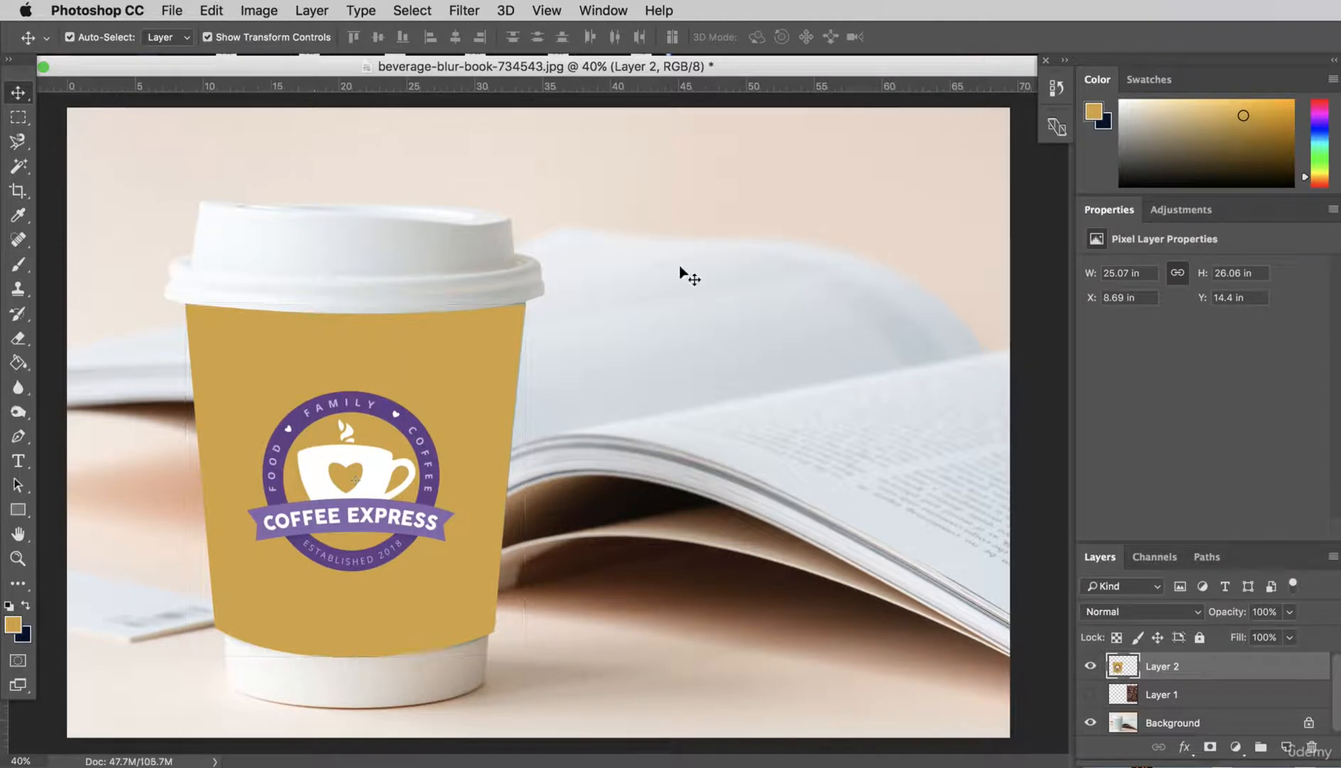
left_click(683, 275)
left_click(357, 555)
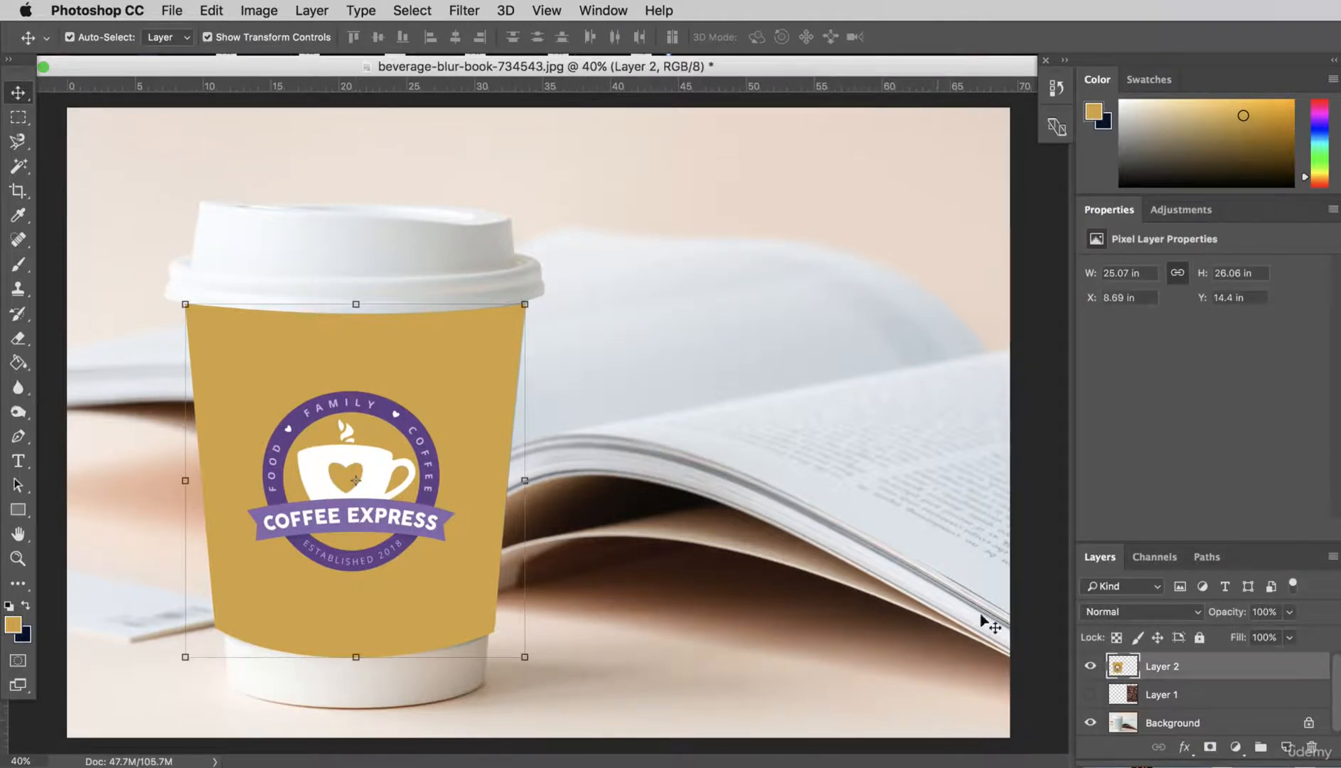
- Try to darken the label's right side using the Burn tool with the Shadows range at 66% exposure, and undo the strokes
left_click(19, 412)
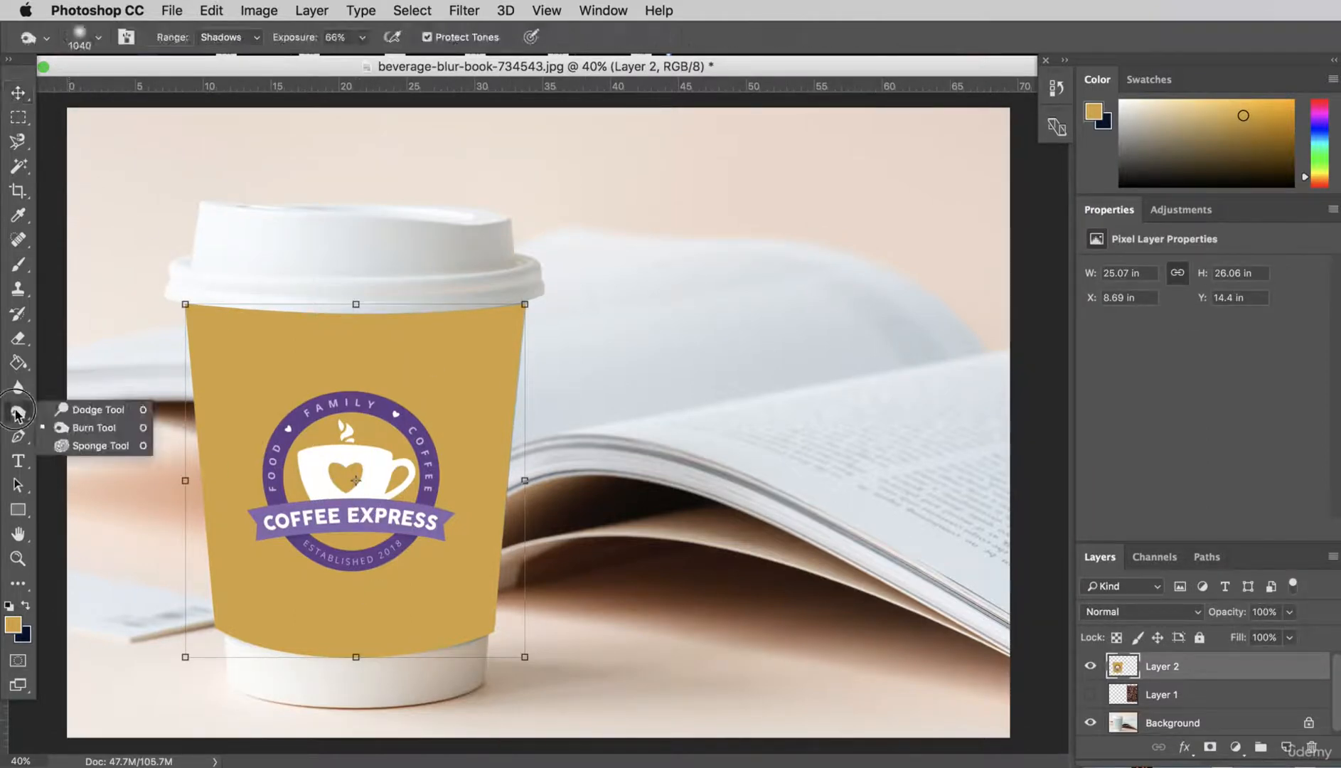
left_click(85, 428)
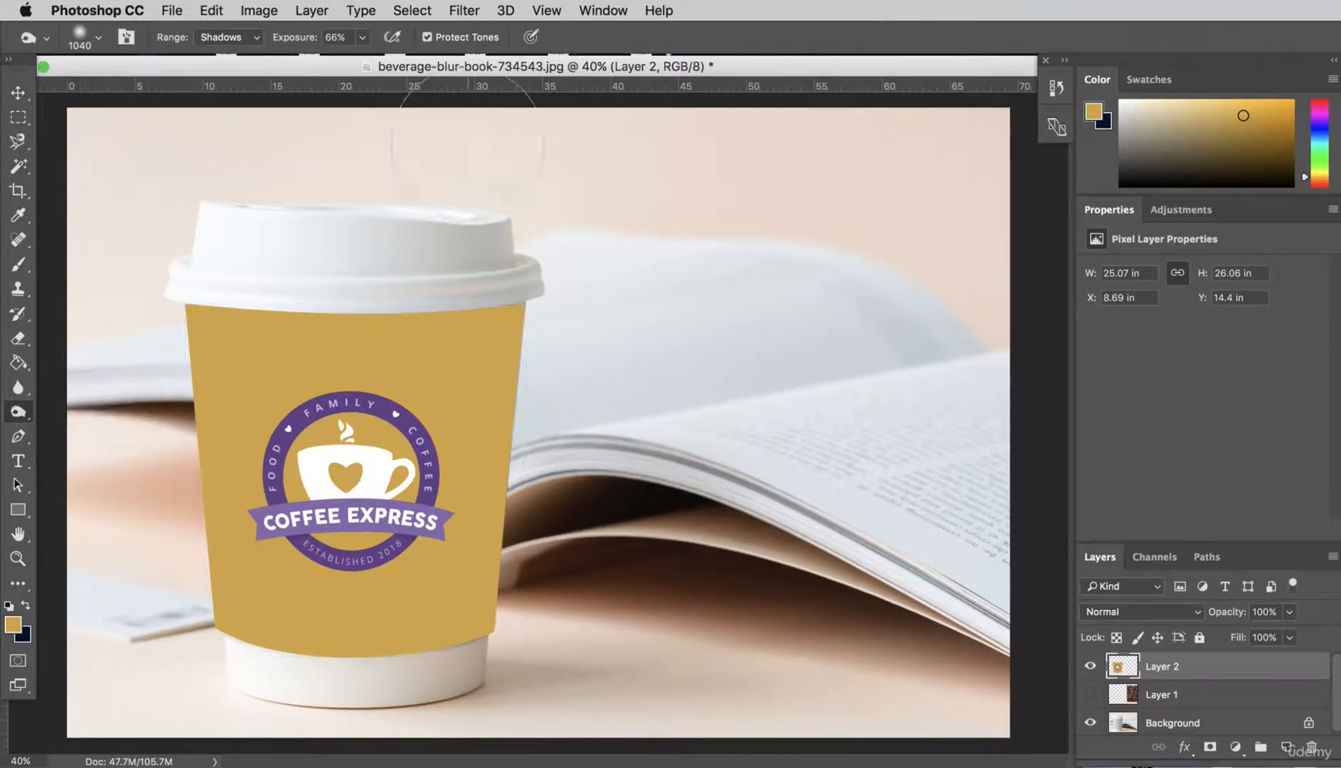
left_click(101, 41)
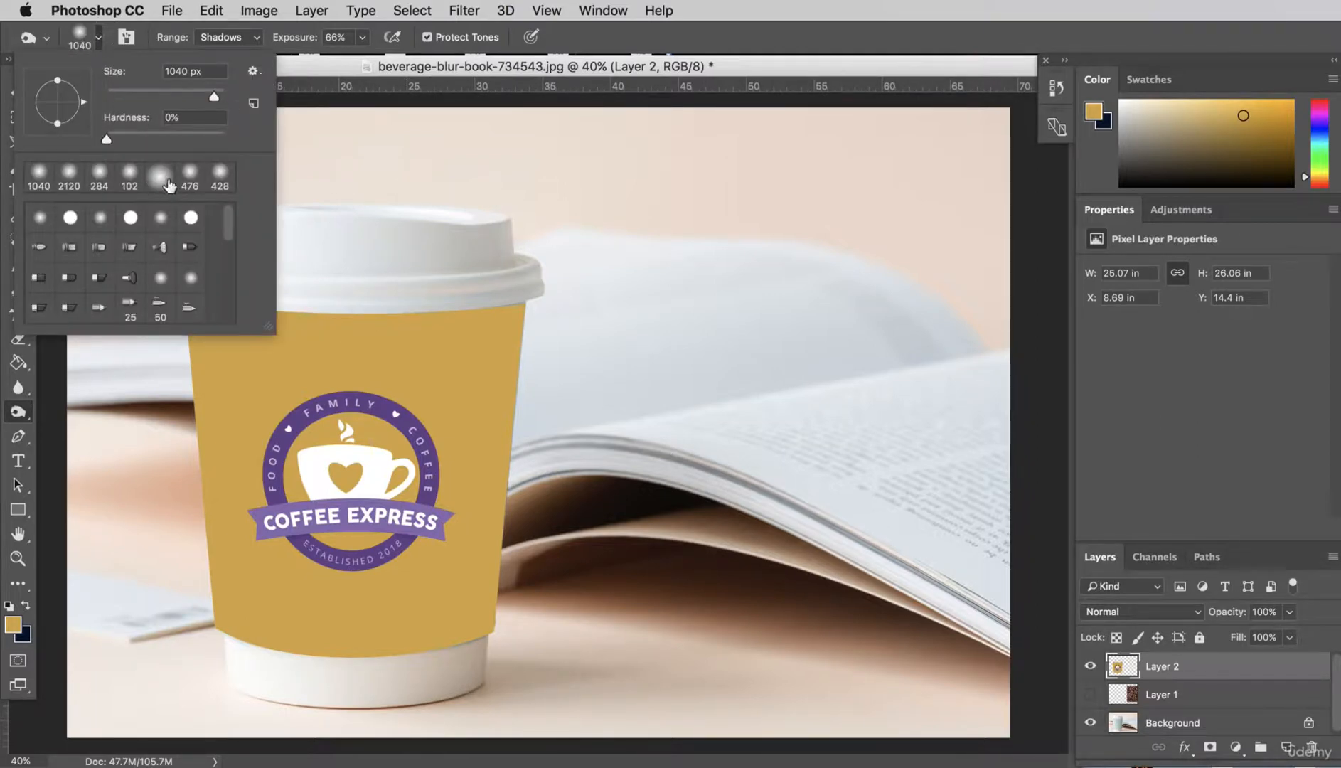
left_click(100, 39)
left_click_drag(507, 666, 542, 274)
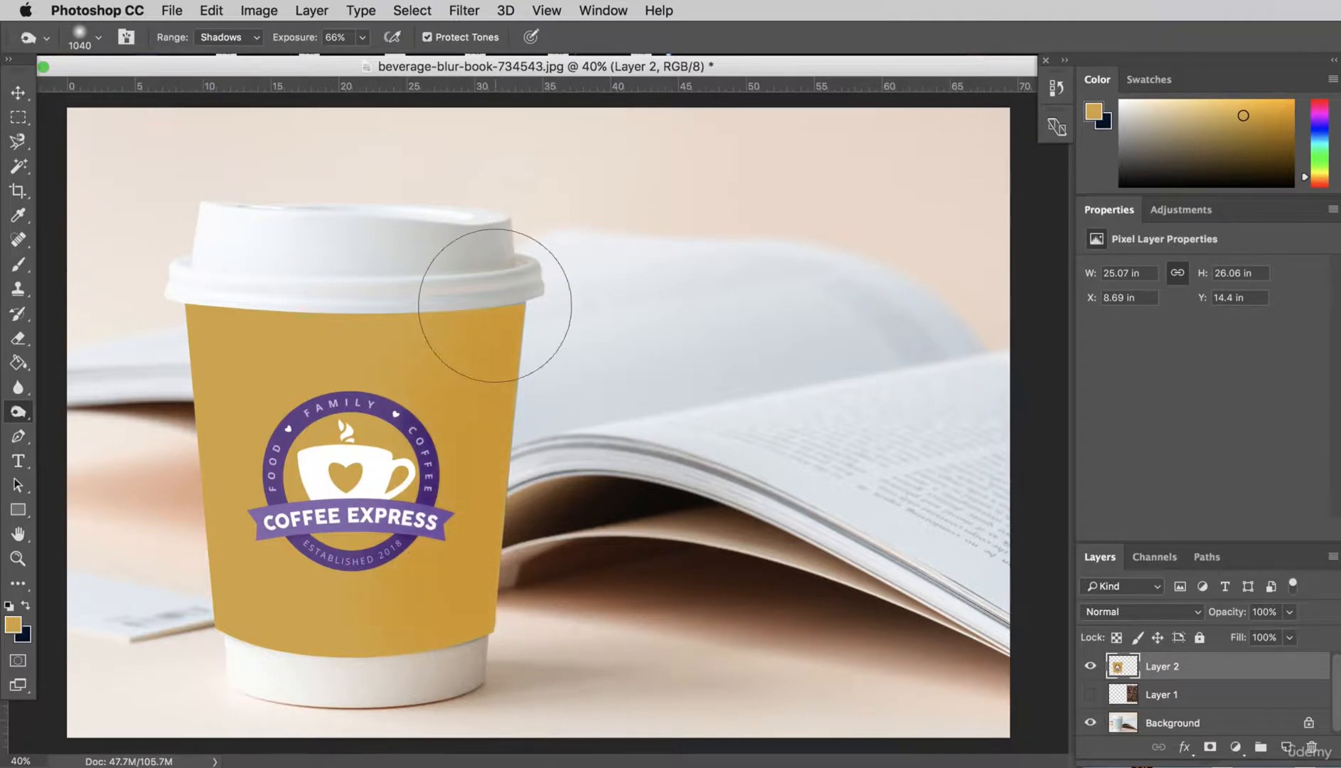
key("super+z")
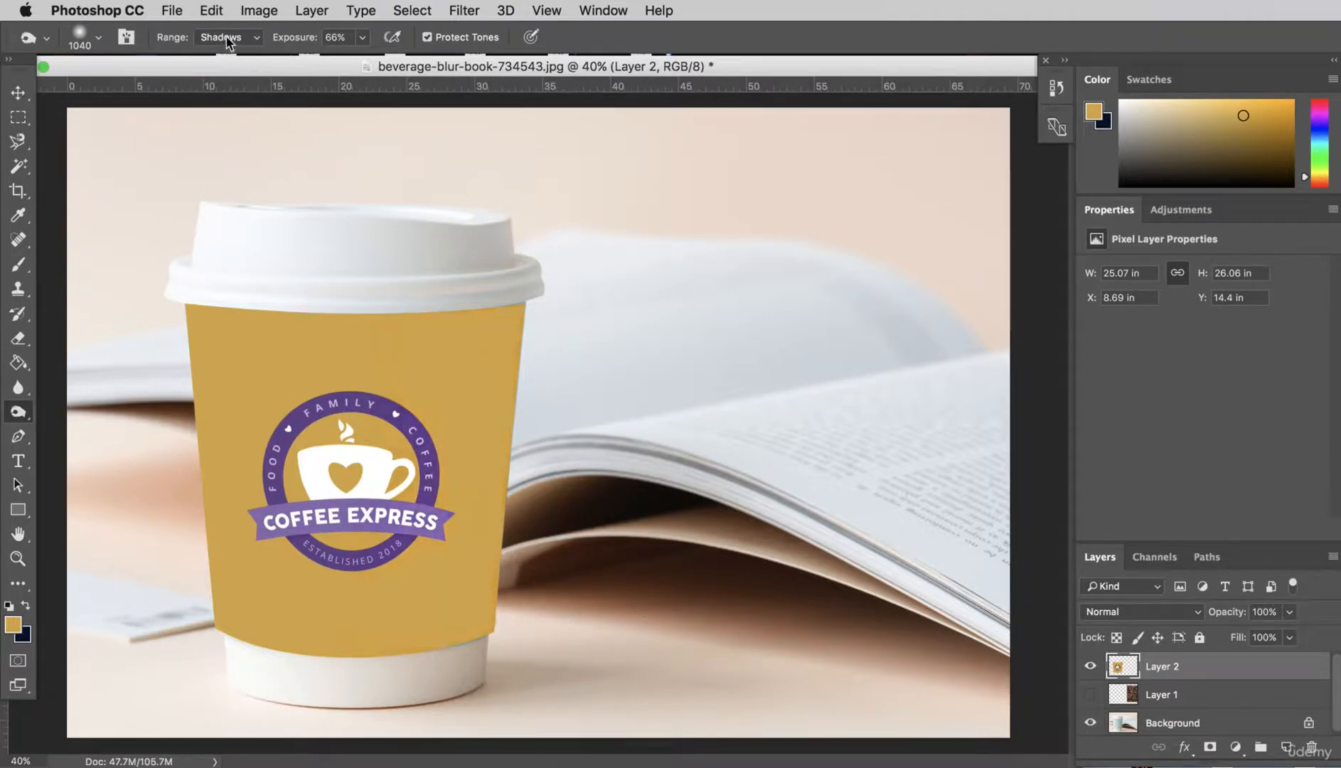
left_click(225, 39)
left_click(569, 521)
left_click_drag(464, 592, 489, 203)
key("super+z")
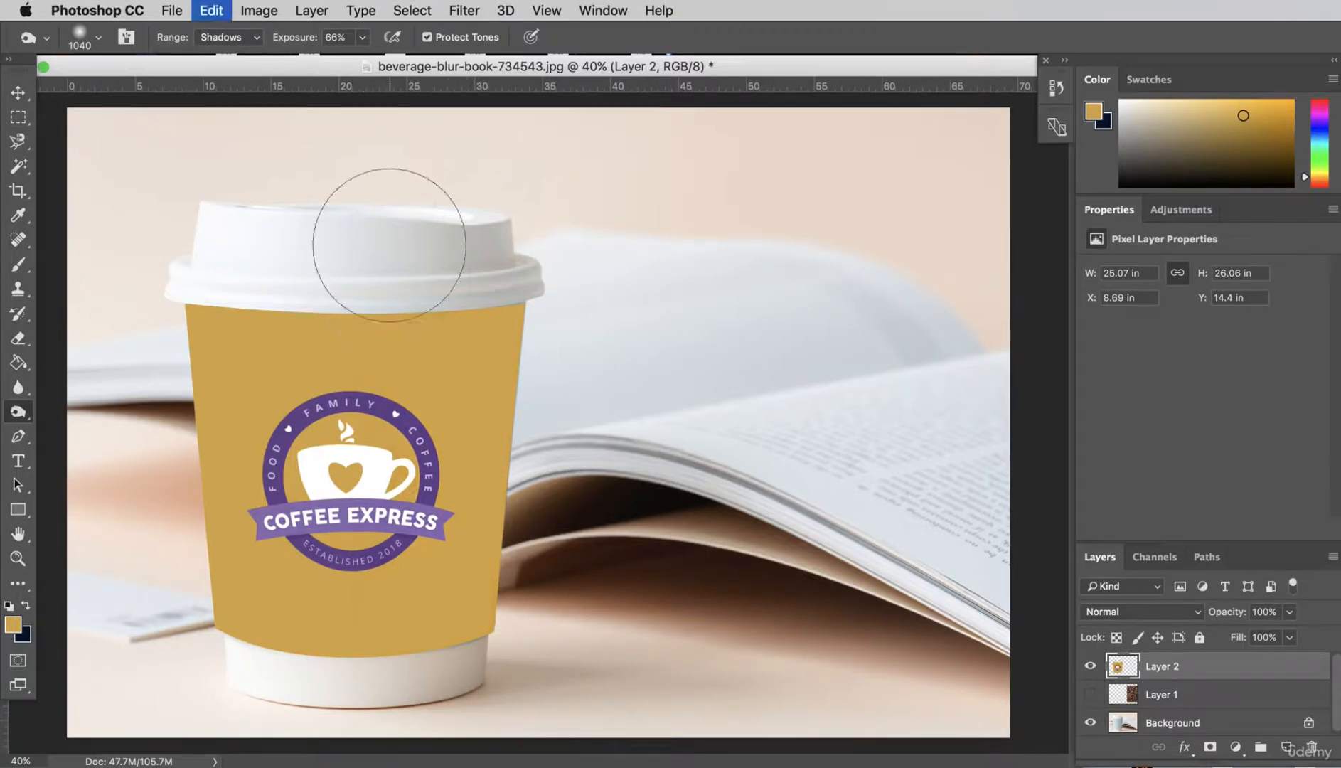
- Set the Burn tool's range to Highlights and shade the label's right side with vertical strokes along the cup's edge
left_click(225, 37)
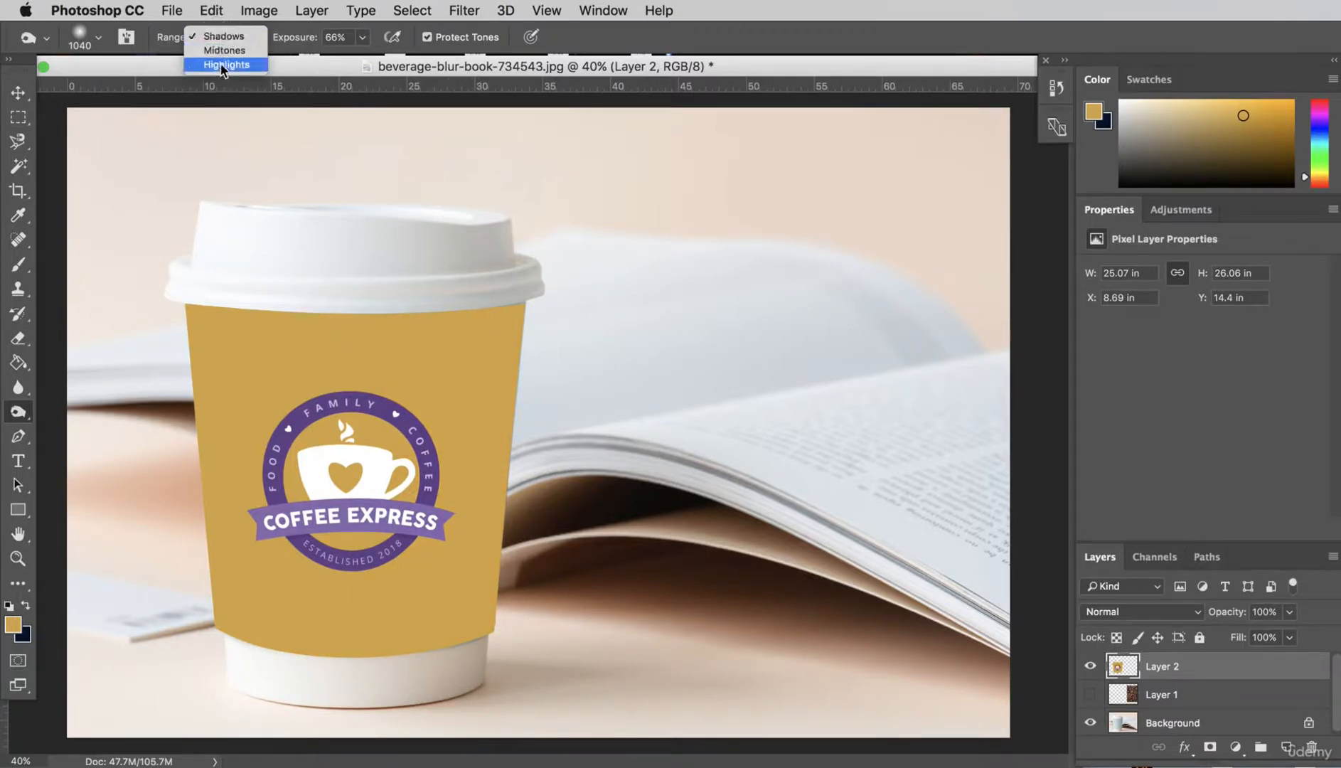
left_click(227, 64)
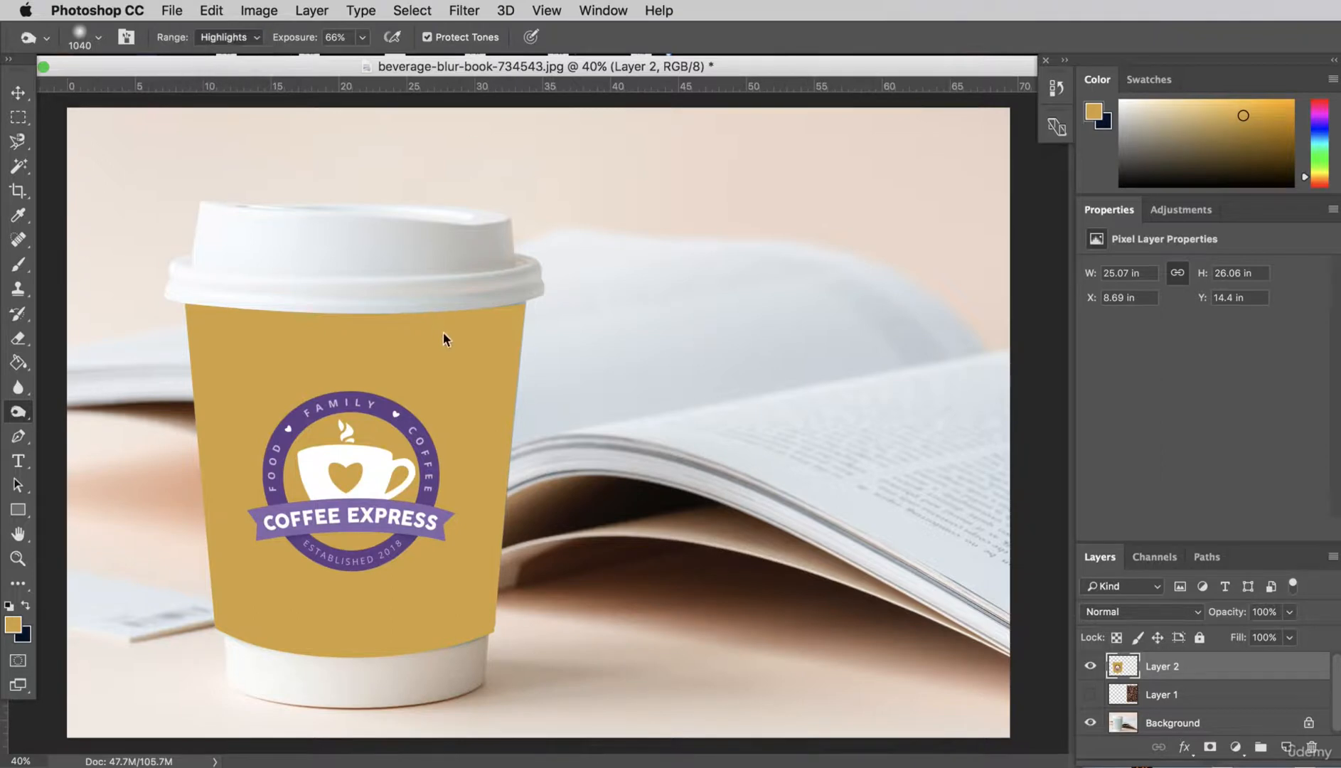
left_click_drag(478, 569, 478, 402)
mouse_move(562, 320)
left_mouse_down()
mouse_move(533, 565)
mouse_move(539, 704)
left_mouse_up()
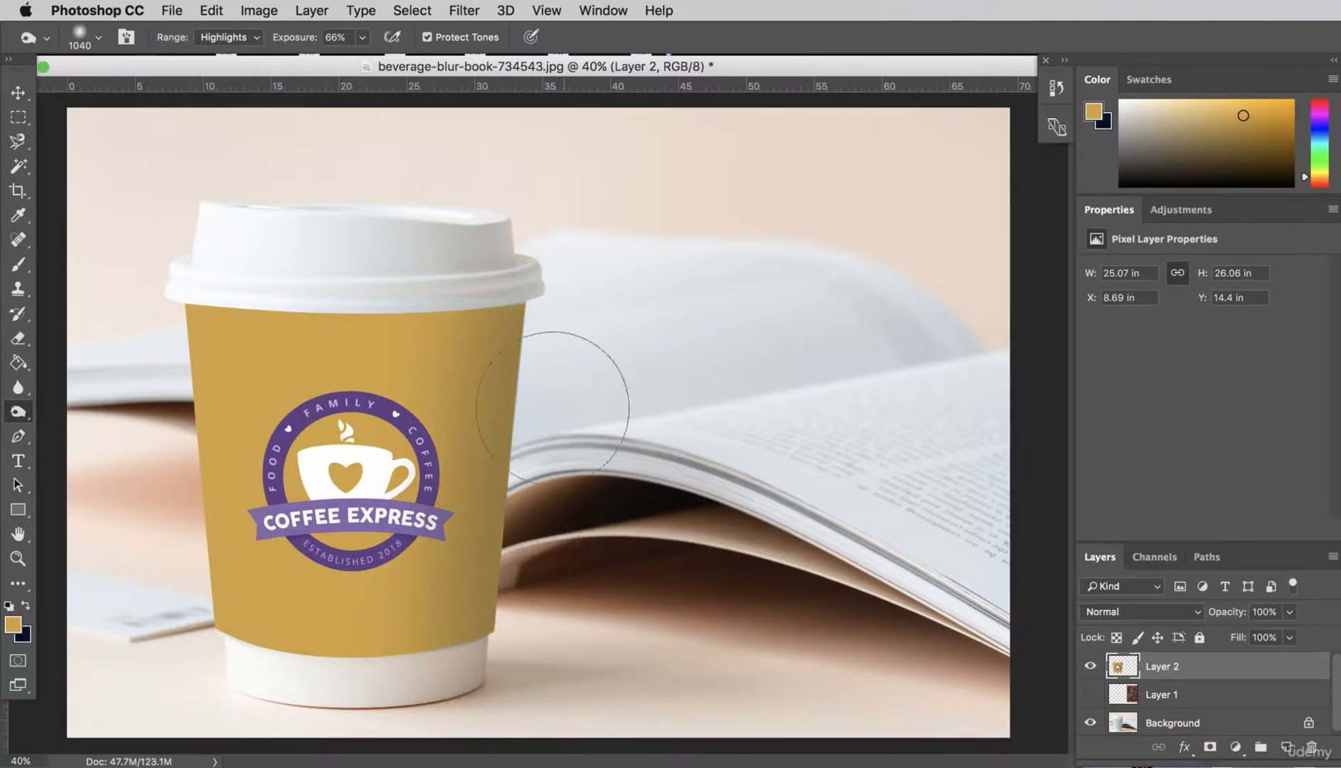
left_click_drag(569, 384, 568, 674)
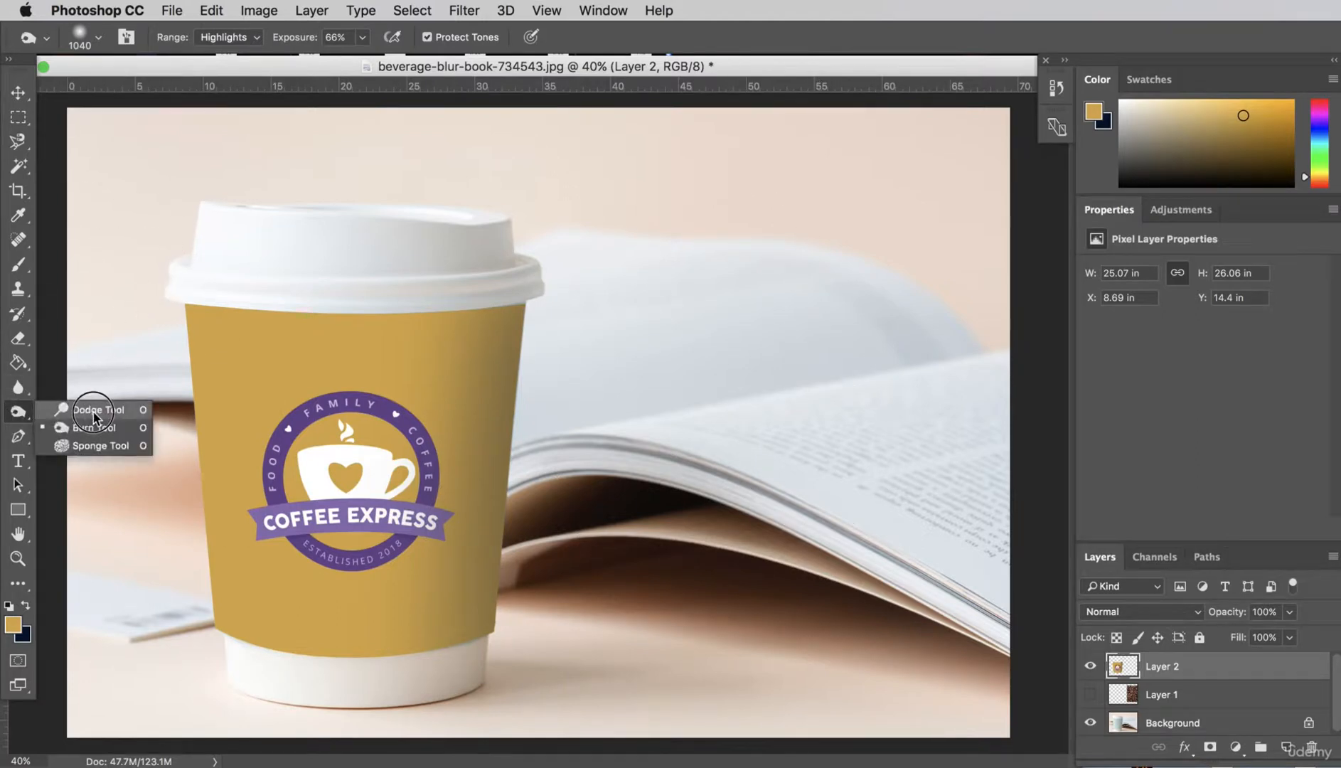
- Brush up the label's left side using the Dodge tool with a 1040 px brush and the Shadows range
left_click(95, 410)
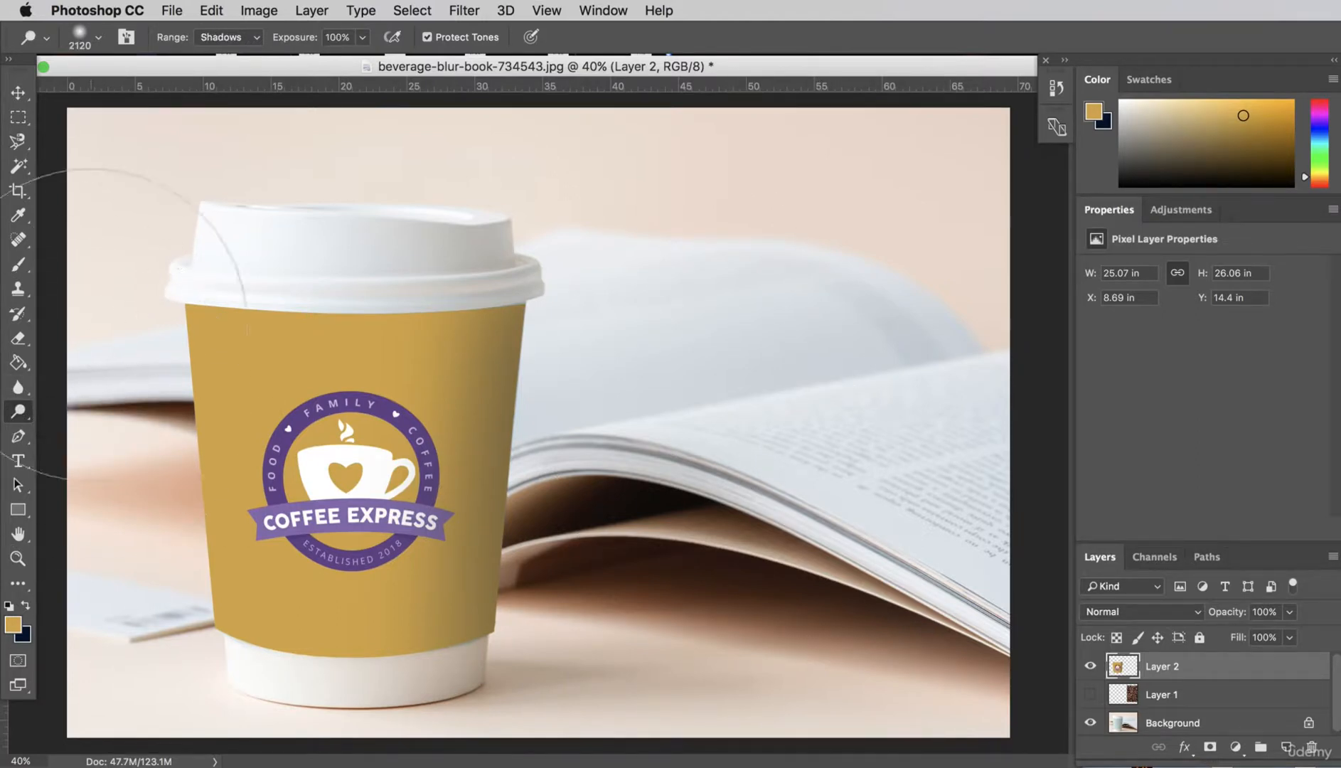
left_click(98, 39)
left_click_drag(178, 96, 169, 96)
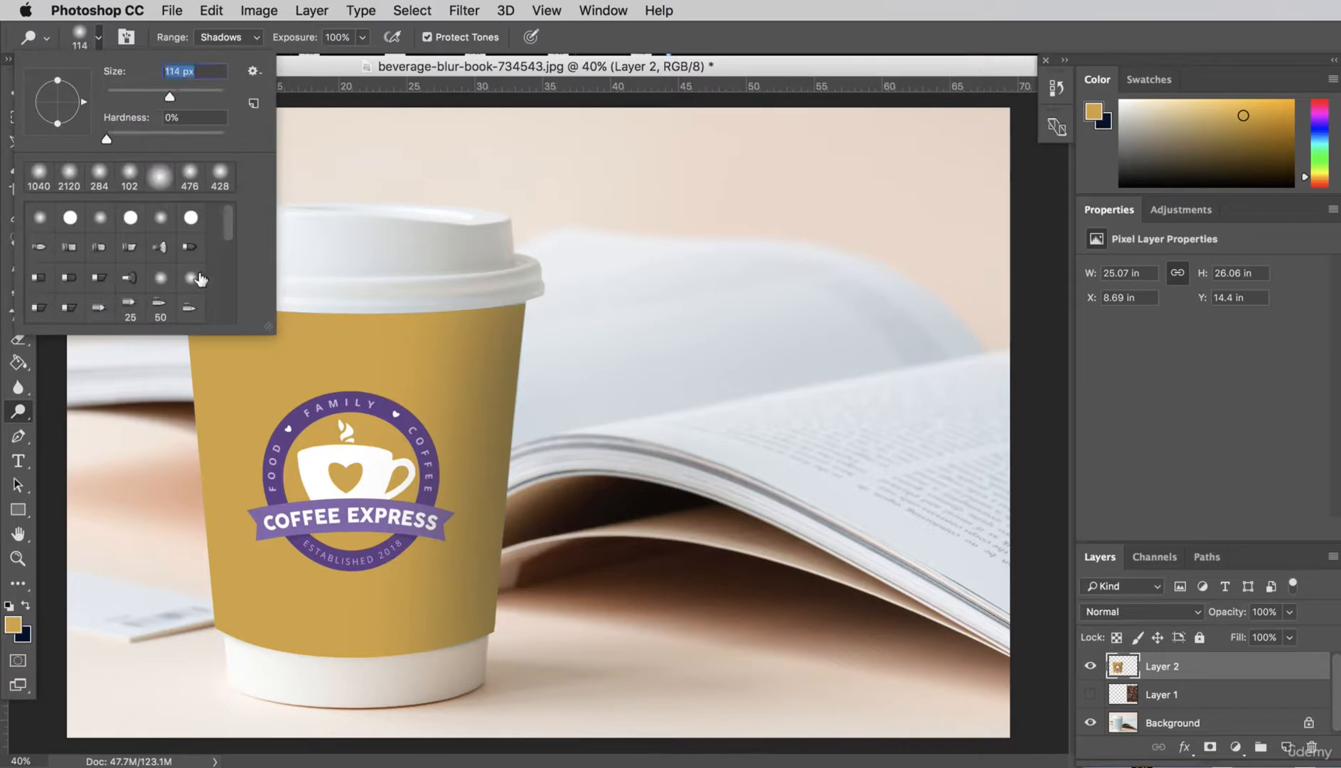
left_click(202, 90)
mouse_move(207, 647)
left_mouse_down()
mouse_move(195, 249)
mouse_move(189, 463)
mouse_move(146, 123)
left_mouse_up()
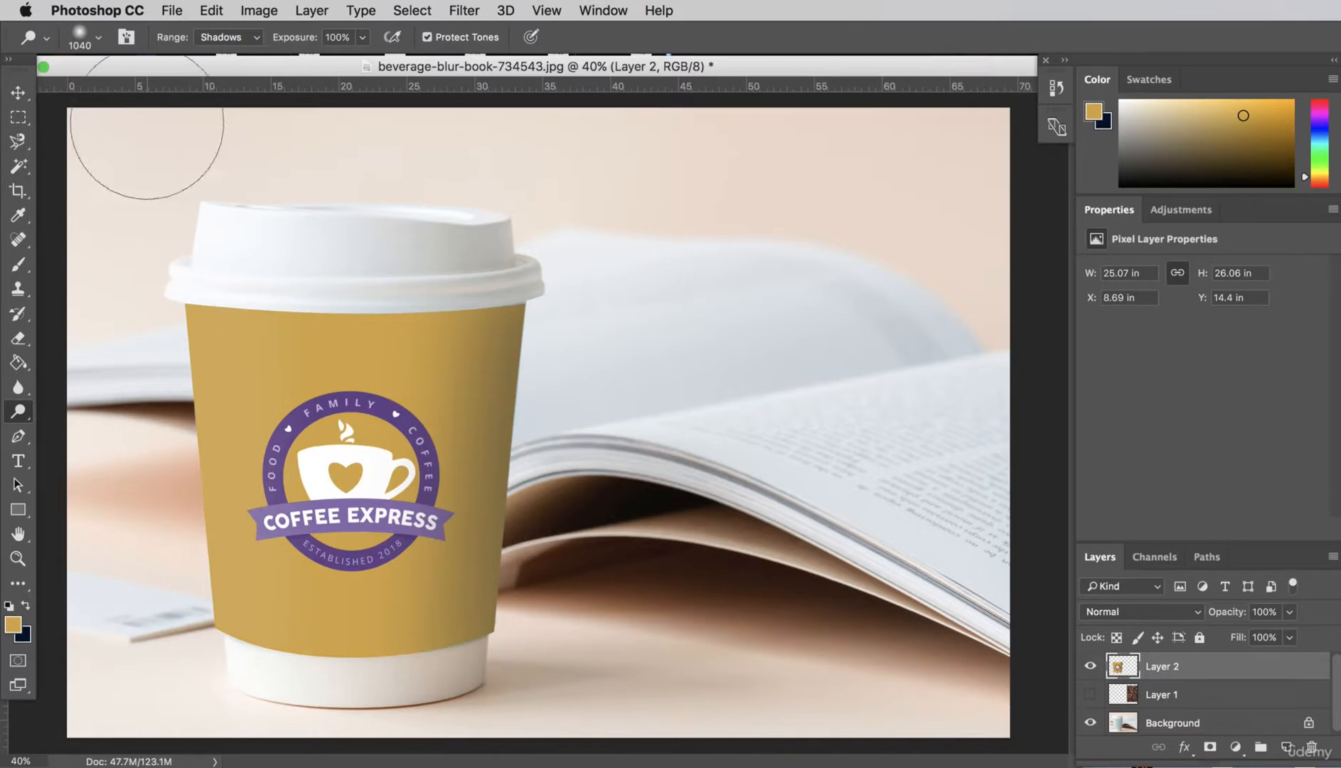
- Set the Dodge range to Highlights, try lightening the label's left side at 100% exposure, and undo the stroke
left_click(232, 62)
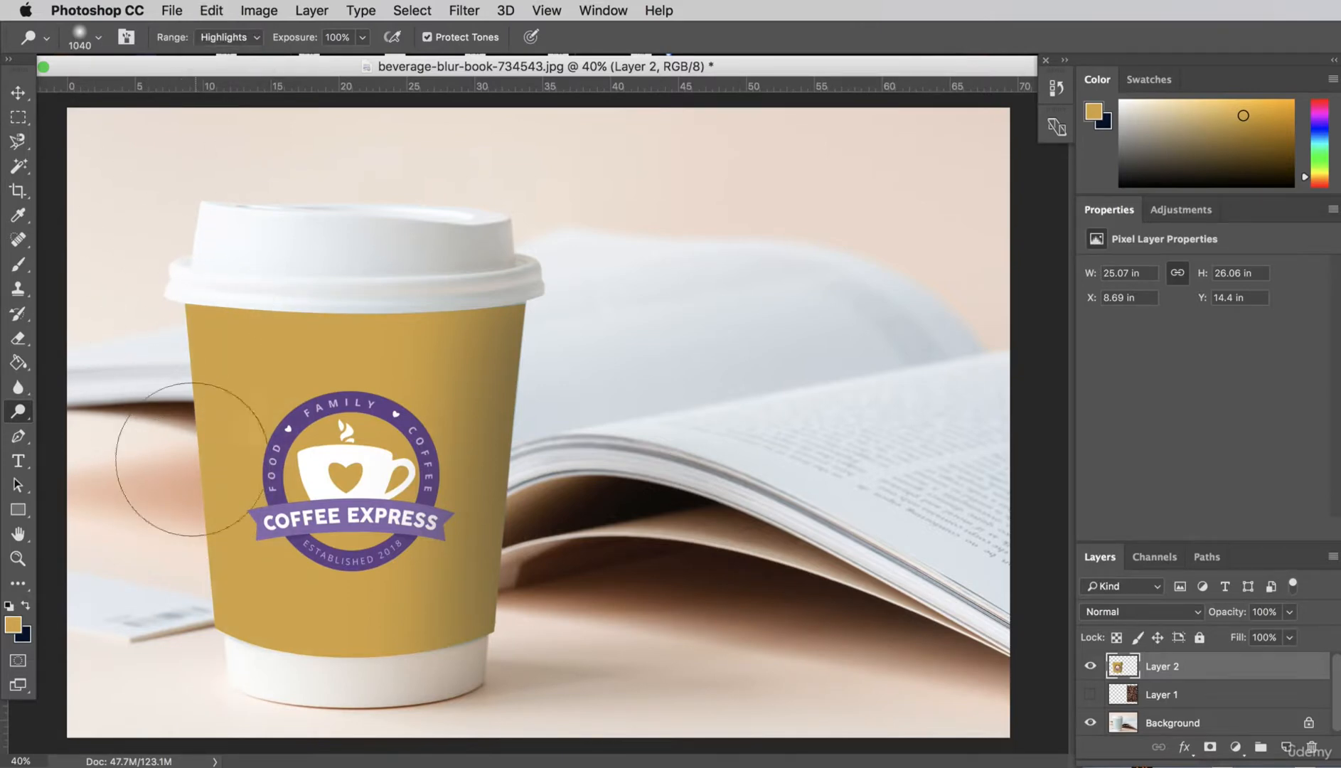
left_click_drag(171, 466, 194, 688)
key("super+z")
- Try lightening the label's left side with the Dodge exposure set to 35%, and undo the strokes
left_click(363, 39)
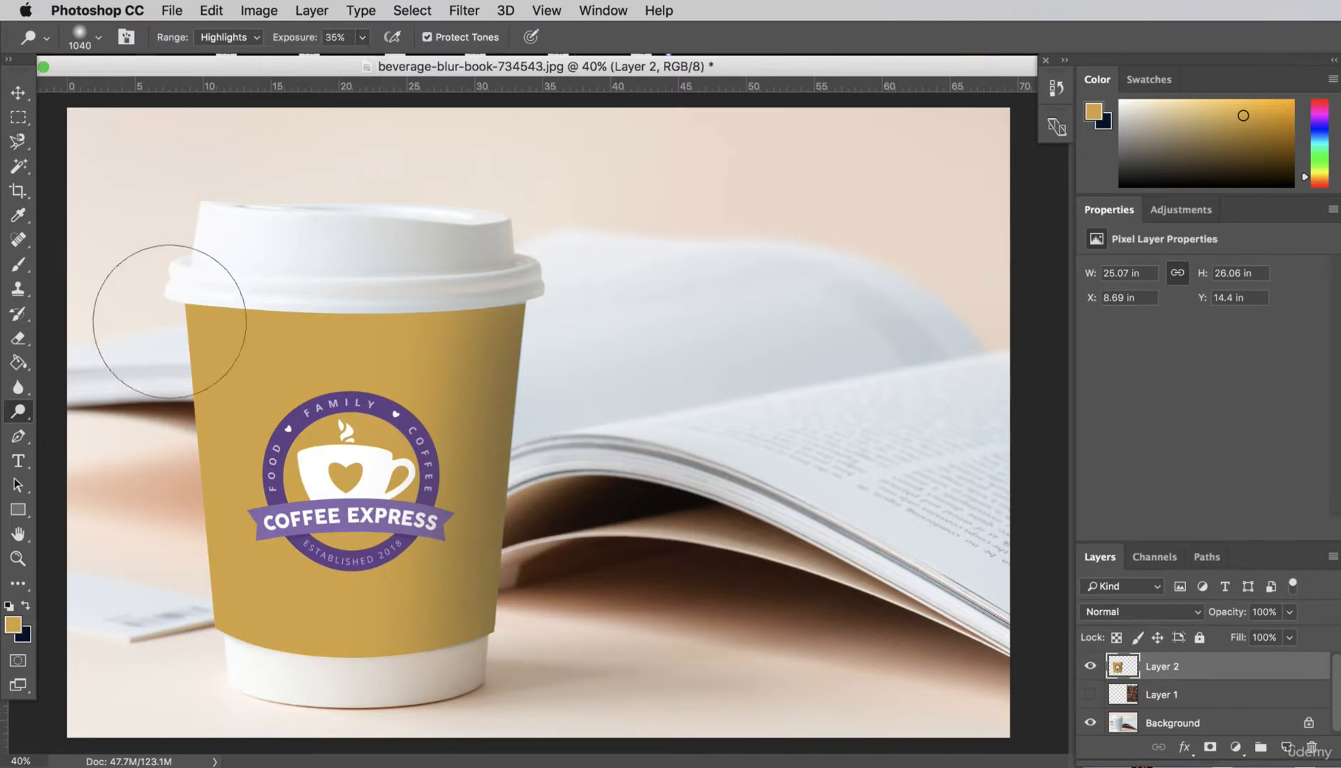
mouse_move(170, 329)
left_mouse_down()
mouse_move(165, 515)
mouse_move(150, 418)
left_mouse_up()
key("super+z")
left_click_drag(194, 301, 192, 704)
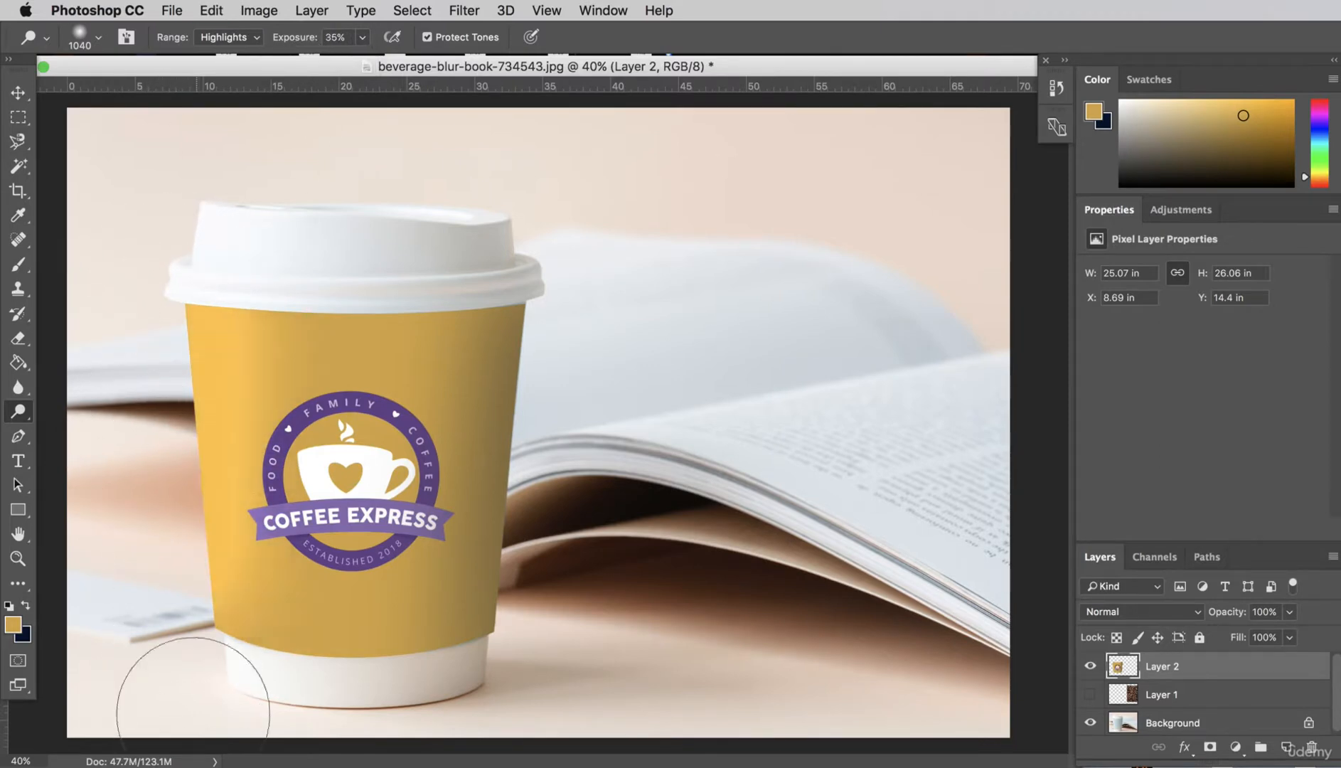
key("super+z")
- Set the Dodge exposure to 10% and lighten the label's left side along the cup's full height
left_click(363, 38)
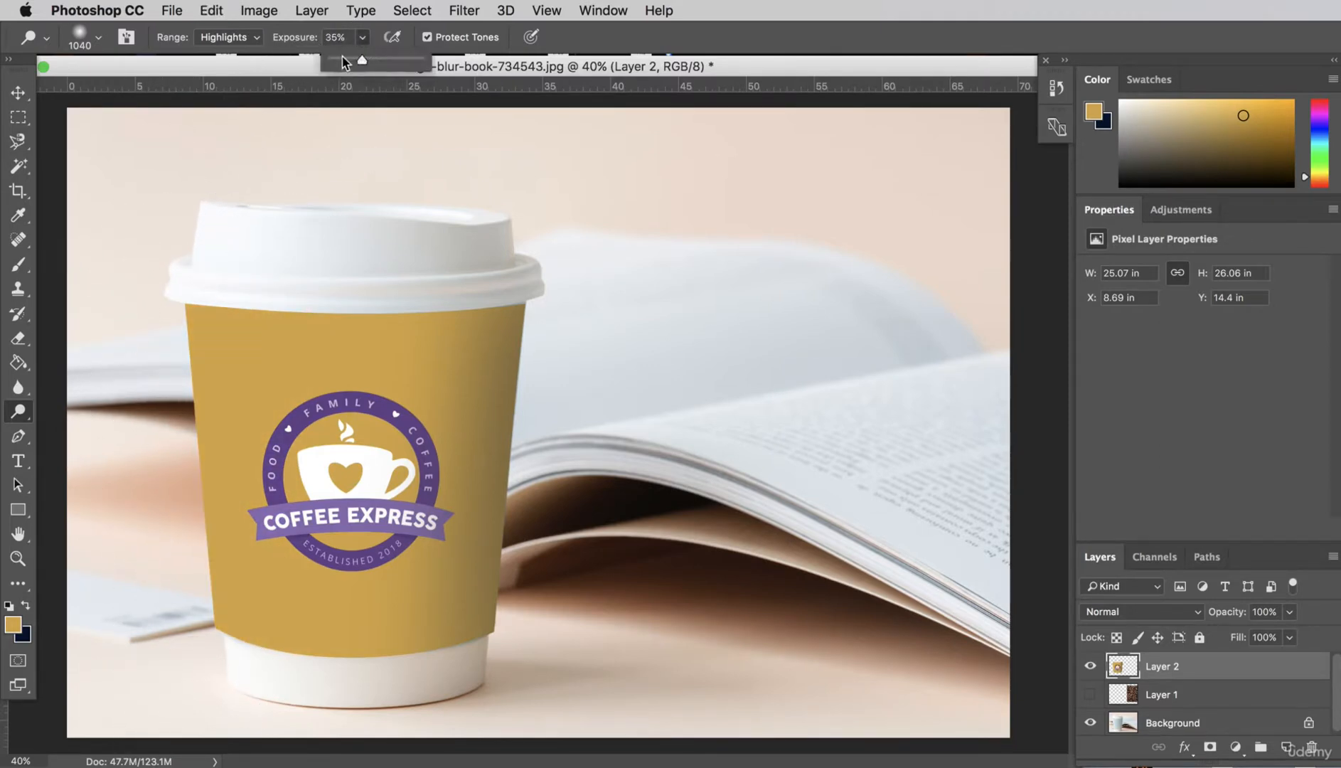
left_click_drag(170, 263, 210, 703)
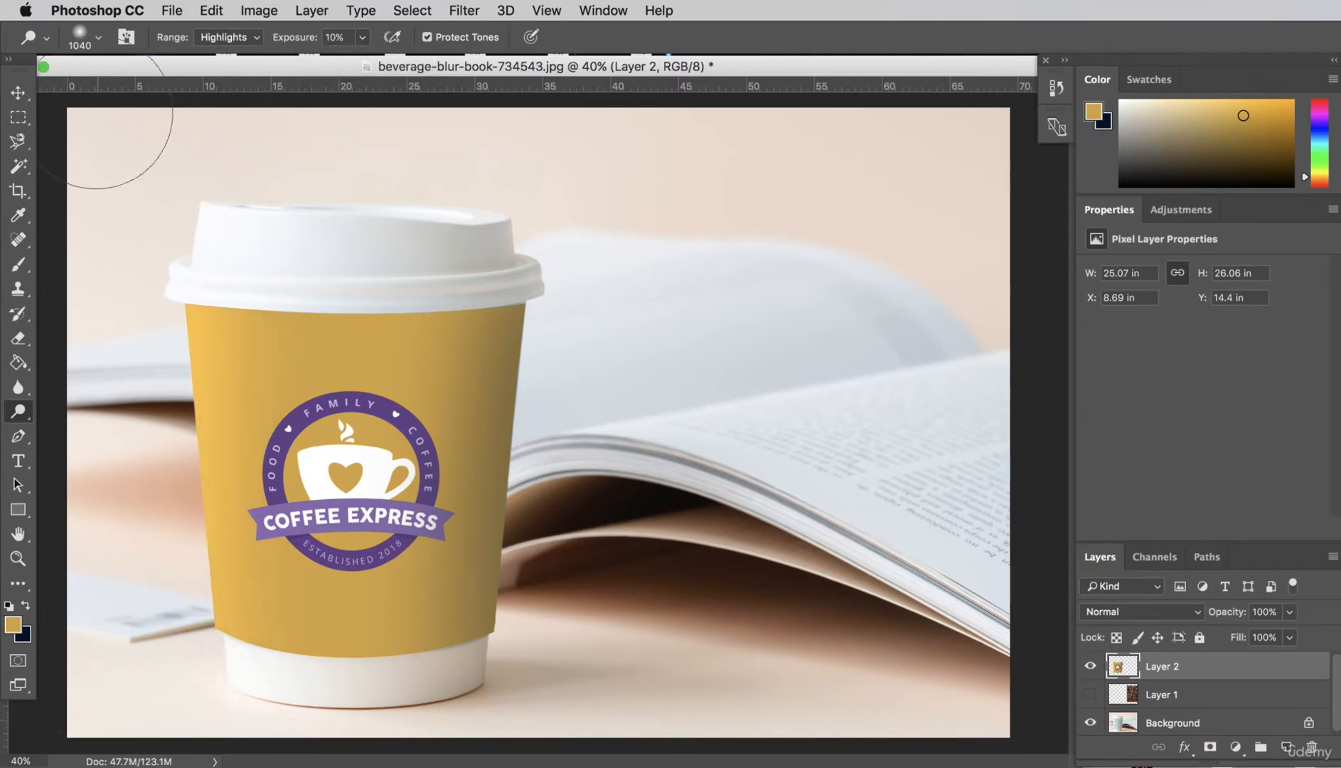
left_click(18, 90)
- Apply a Brightness/Contrast adjustment to the label layer with brightness 2 and contrast -36
left_click(260, 10)
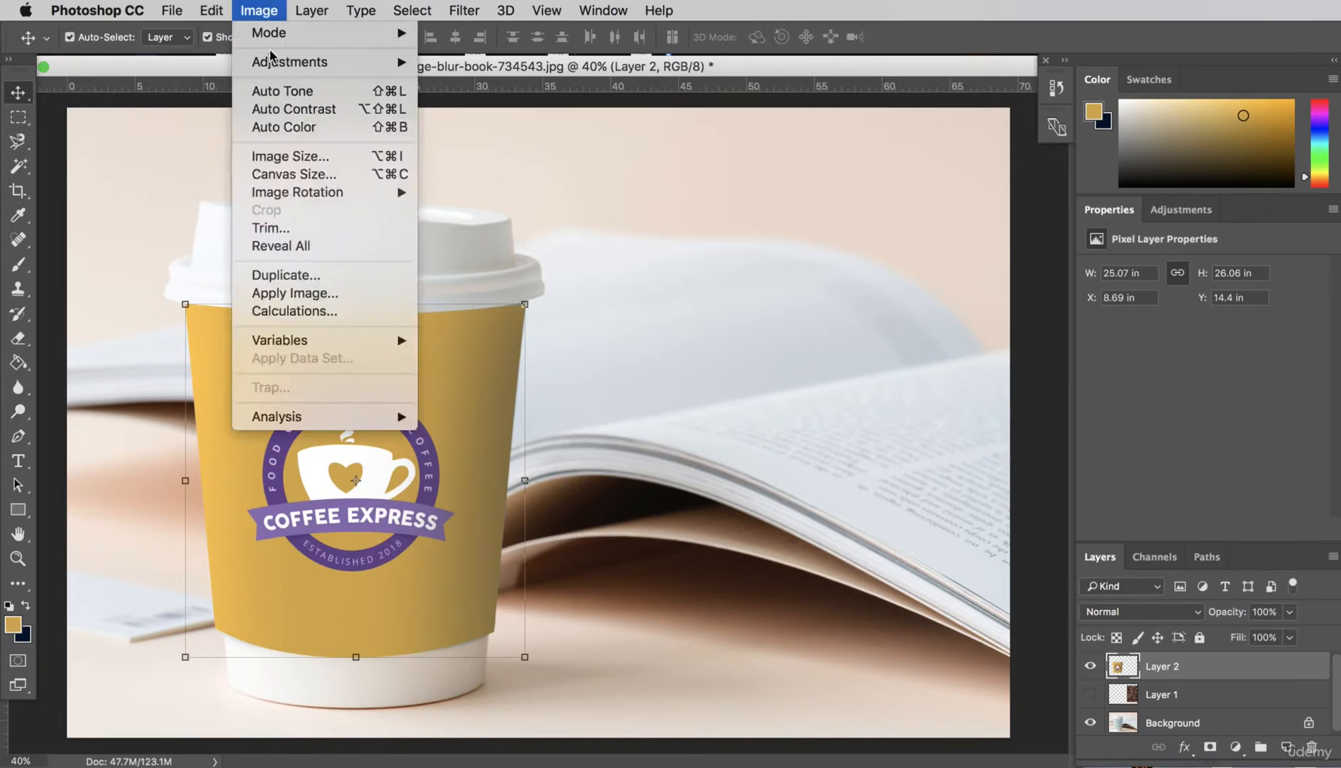
mouse_move(271, 61)
left_click(498, 64)
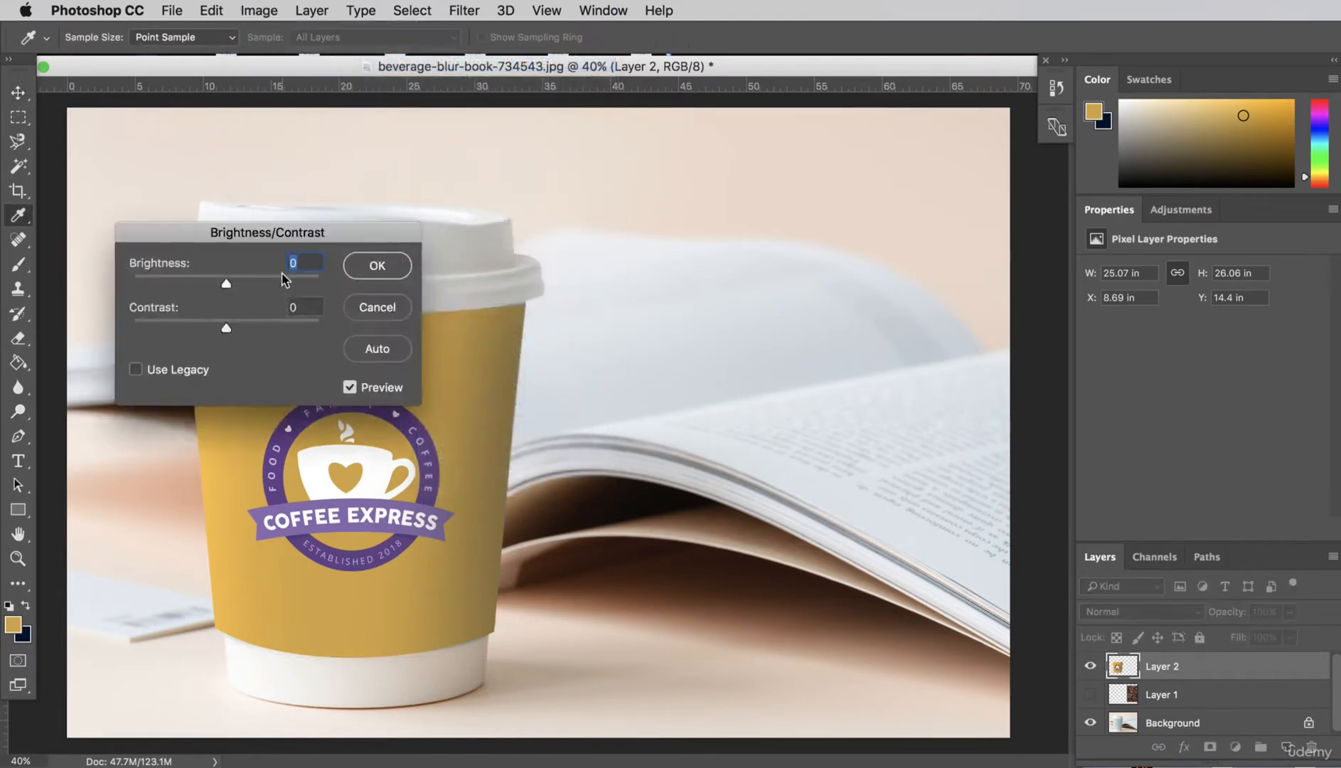
left_click_drag(267, 240, 728, 264)
left_click(712, 307)
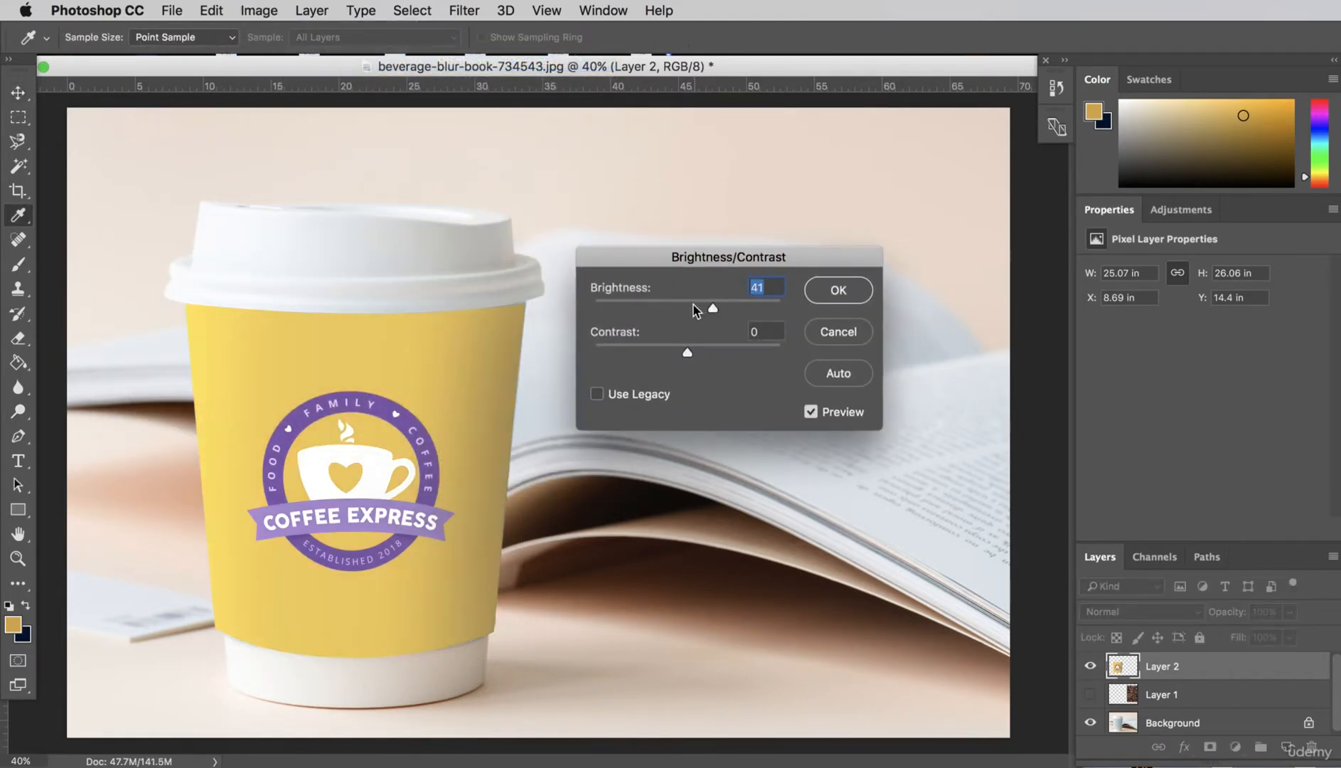
left_click_drag(694, 310, 617, 347)
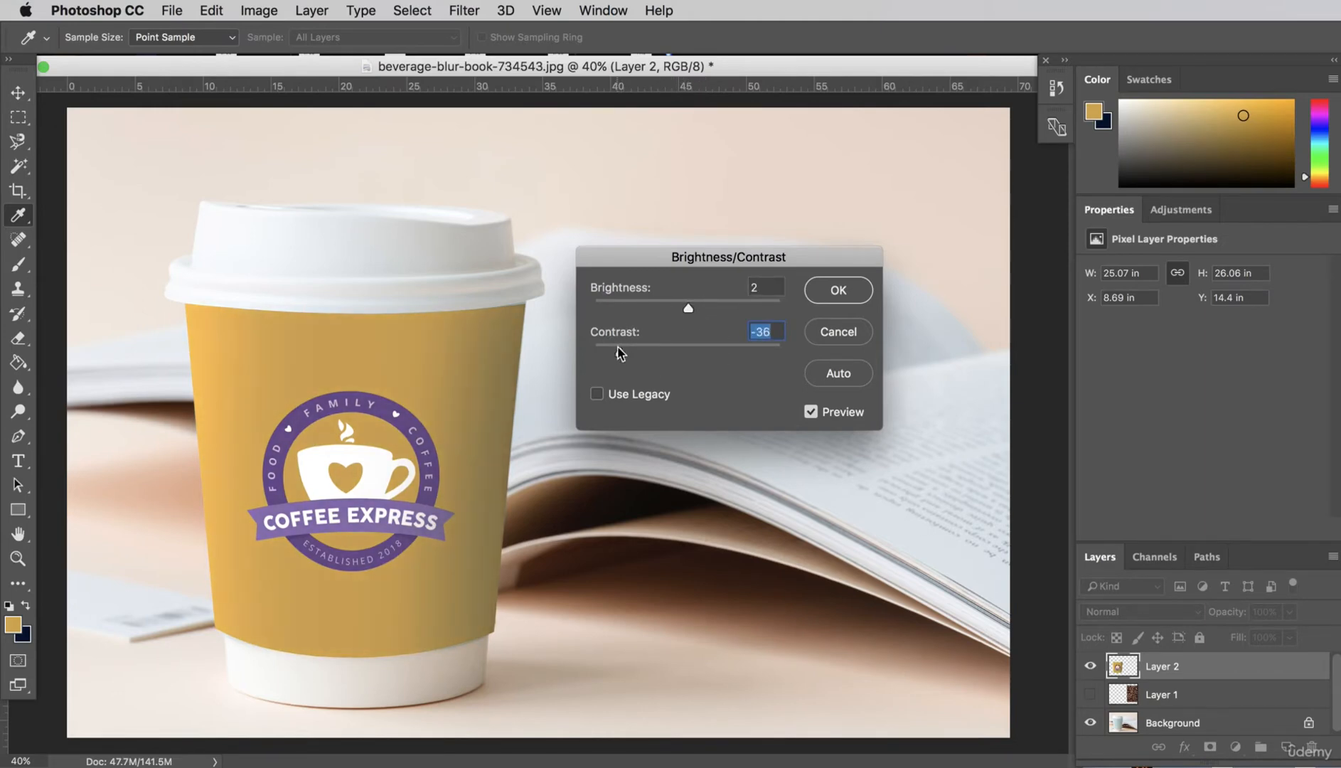
left_click(816, 297)
key("v")
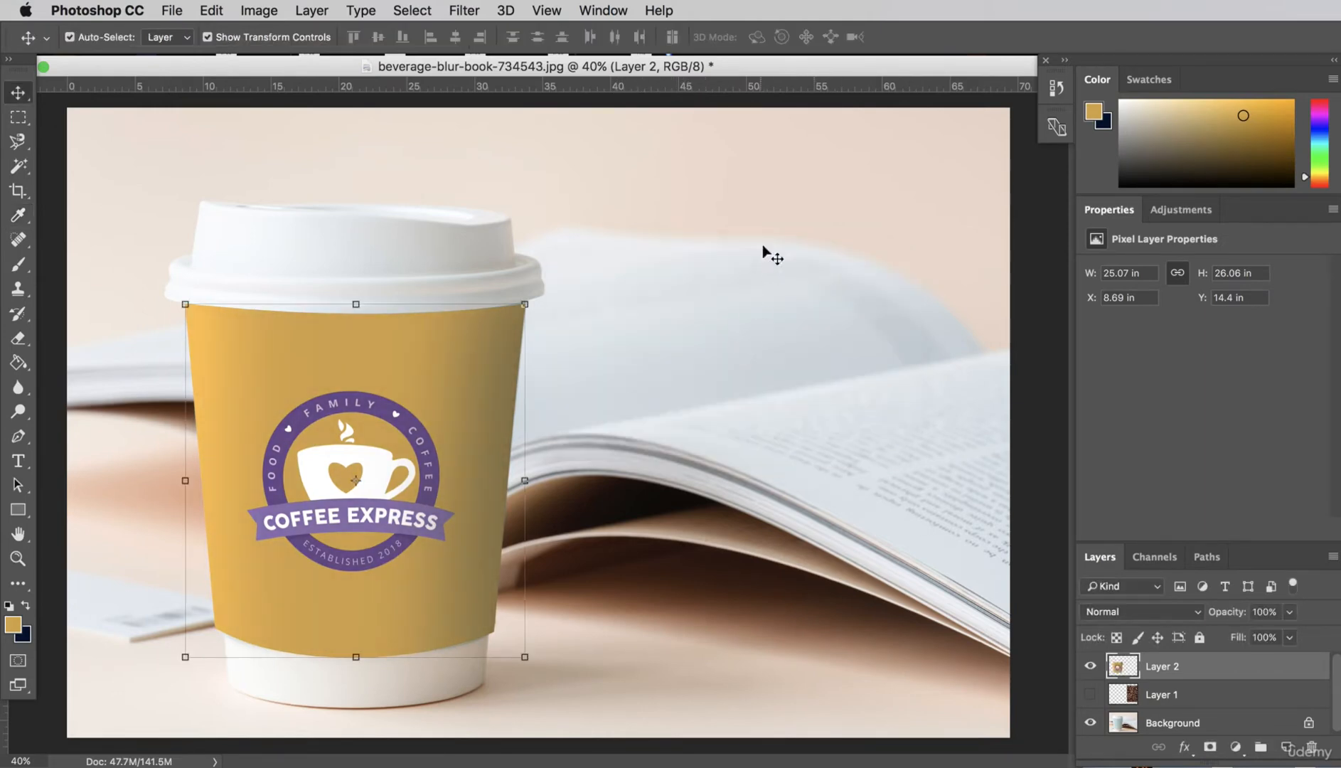